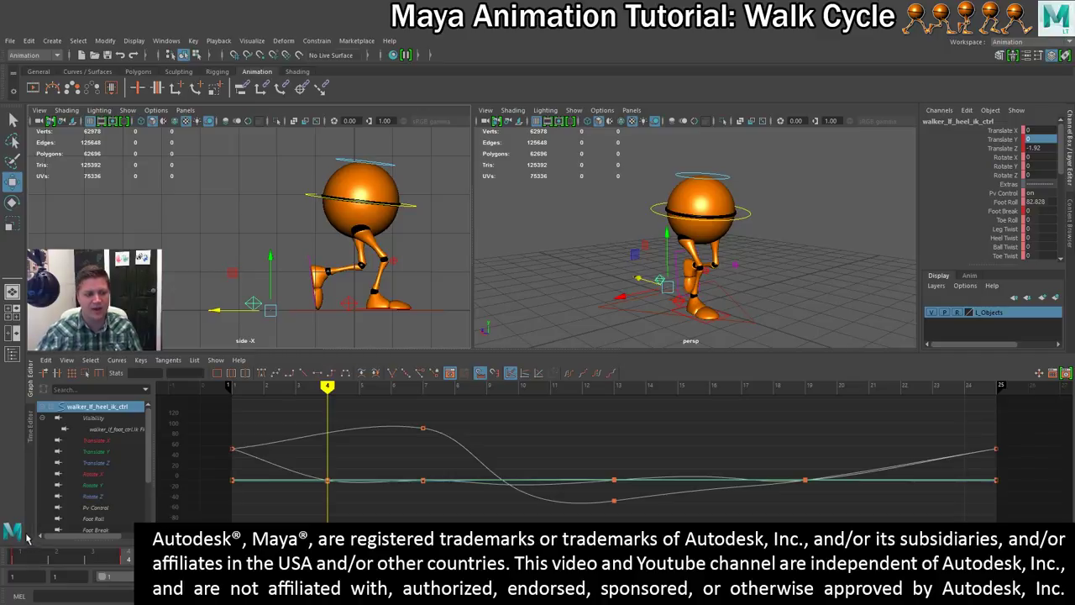
# Review the poses at frames 1, 4 and 16, and copy the left heel IK control's keys at frame 4.
pyautogui.click(26, 561)
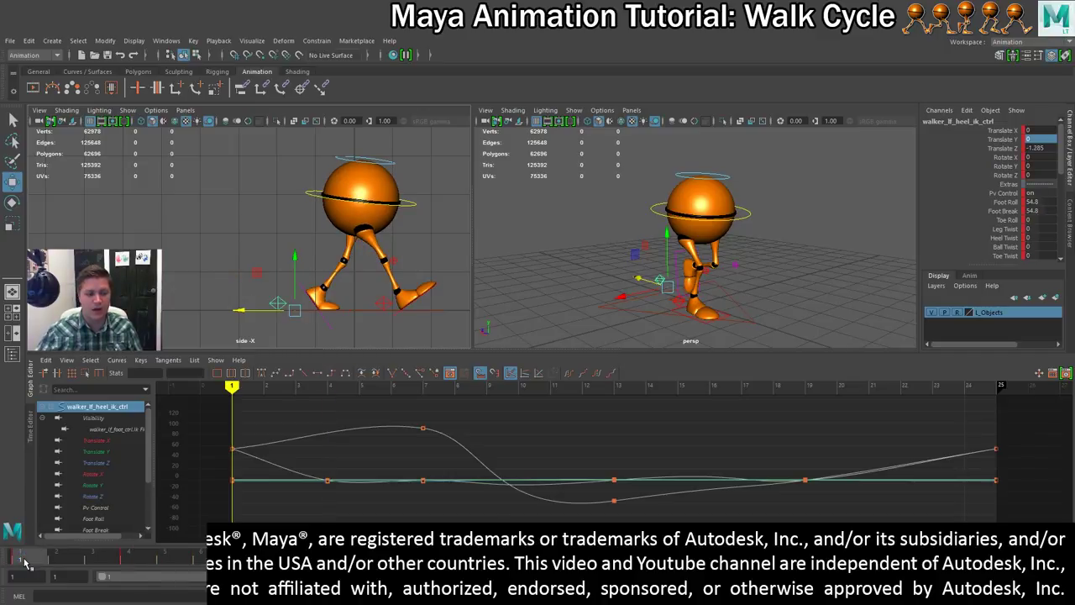
pyautogui.click(139, 558)
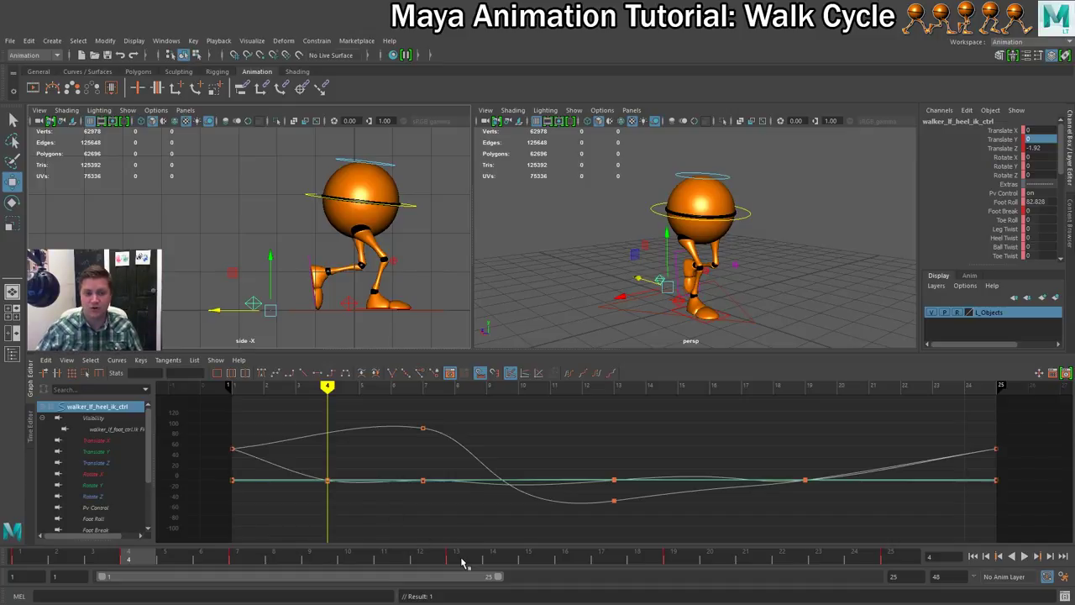
pyautogui.click(566, 561)
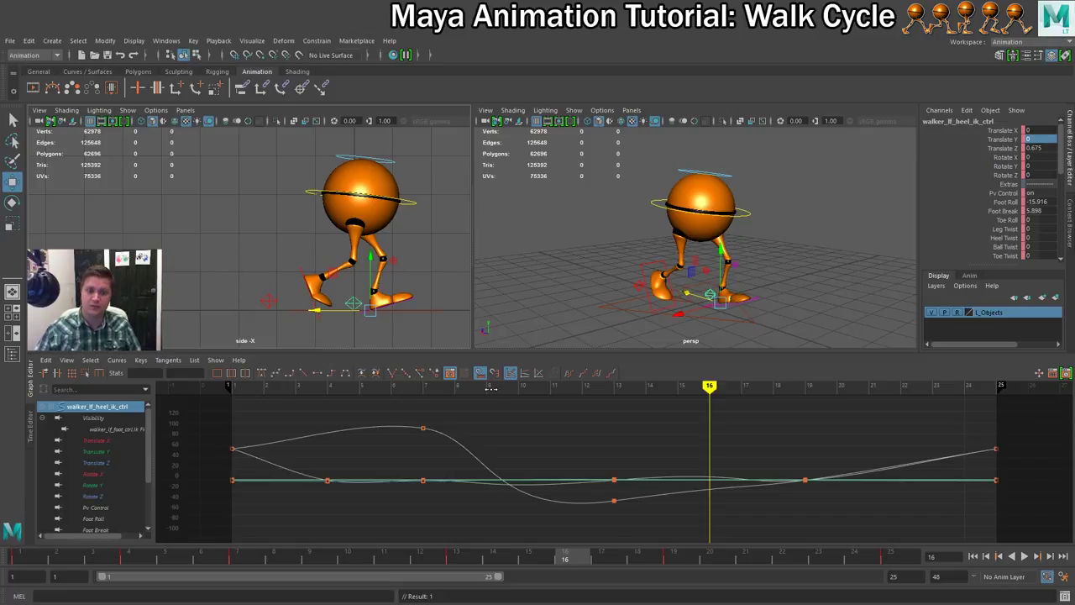
pyautogui.click(129, 557)
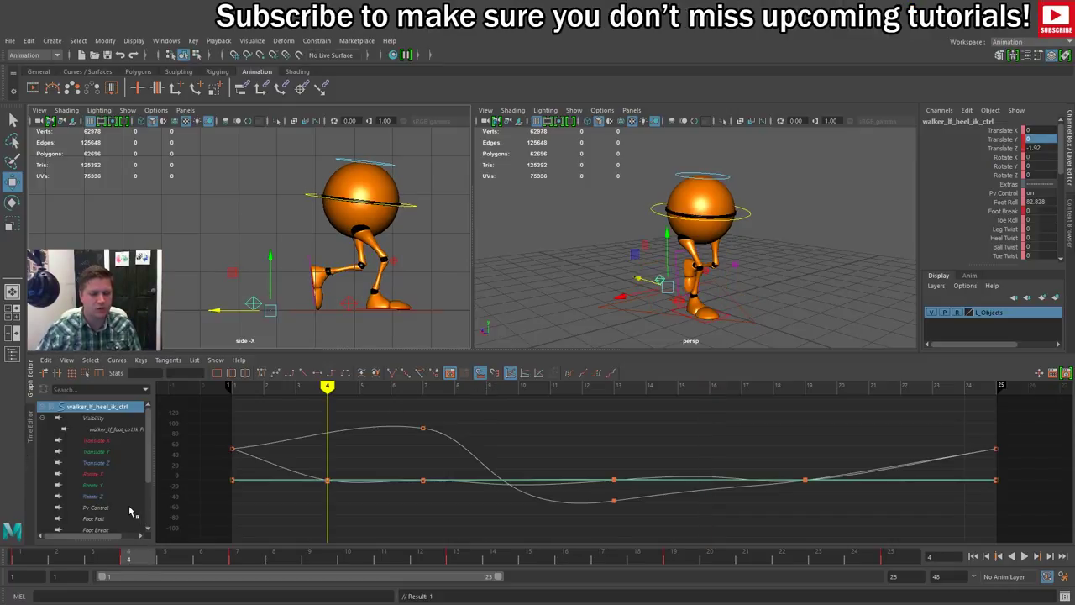
pyautogui.click(188, 243)
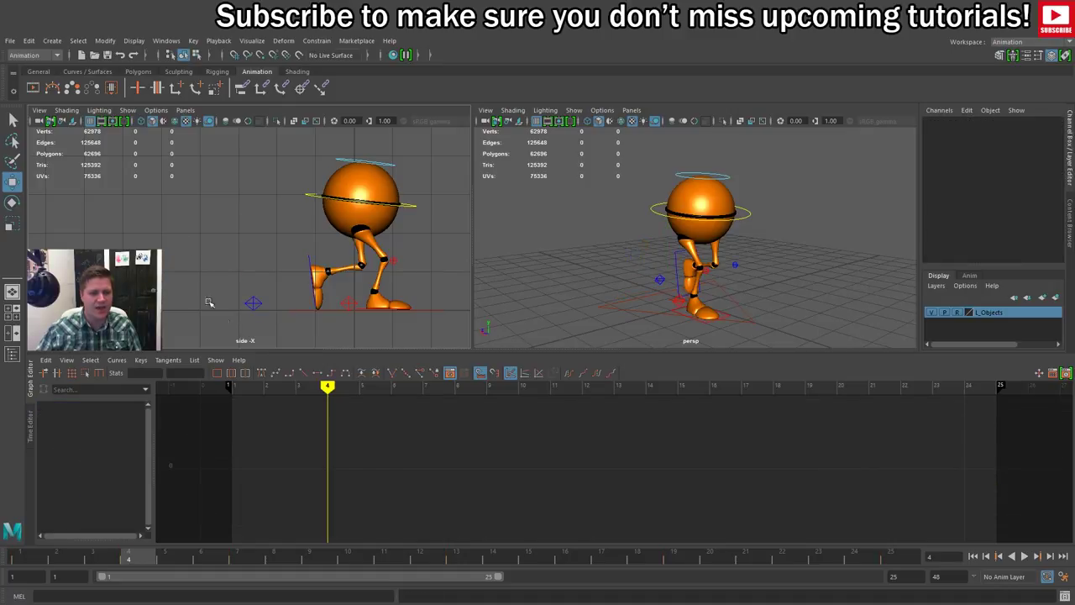
pyautogui.click(253, 305)
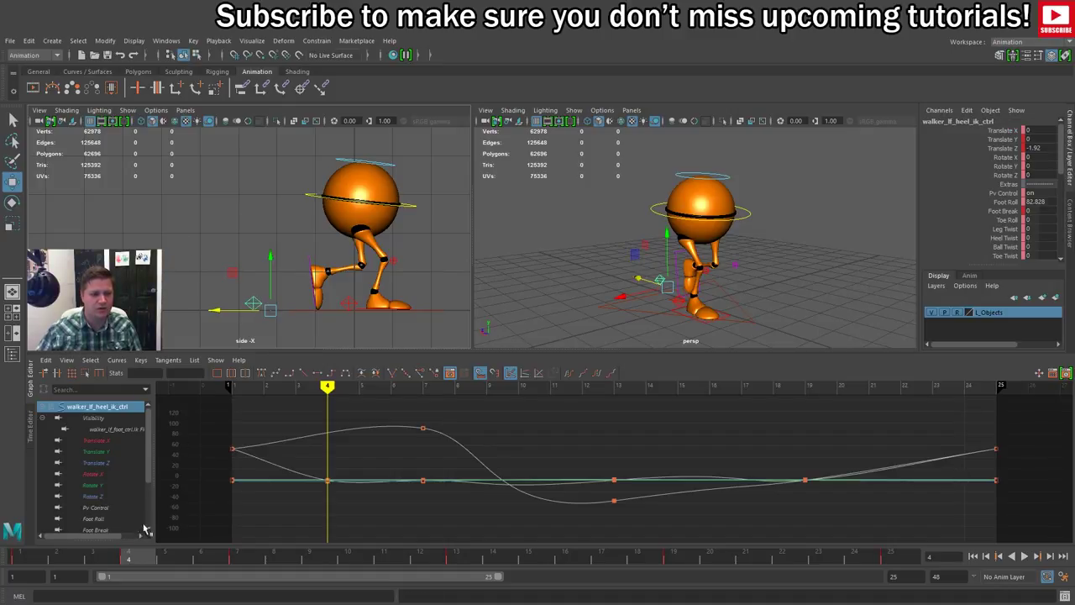
pyautogui.rightClick(134, 557)
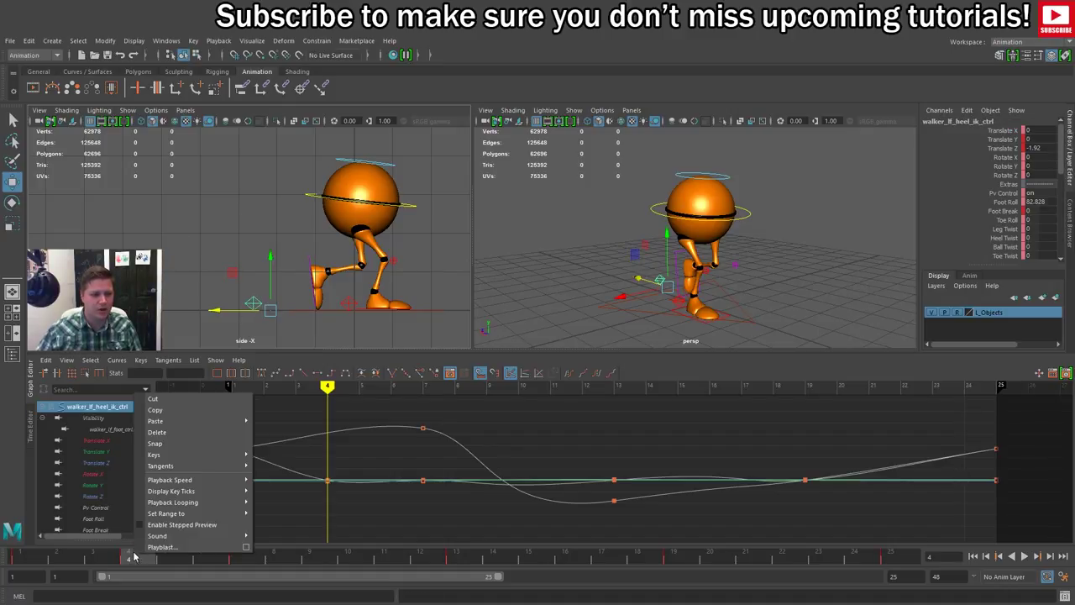
pyautogui.click(179, 411)
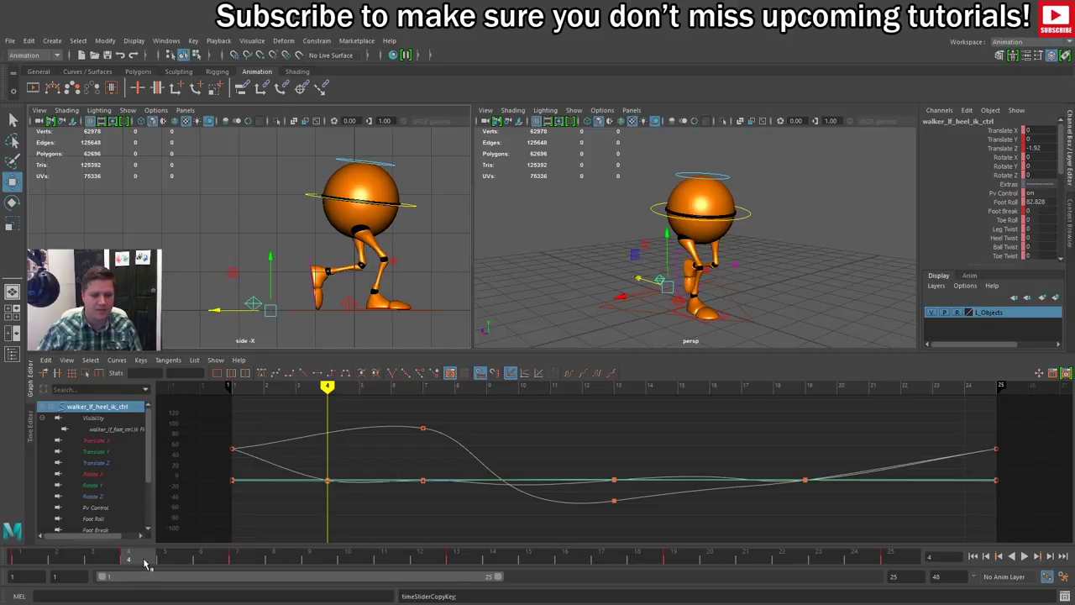
# Paste the copied left heel keys onto the right heel IK control at frame 16.
pyautogui.click(570, 558)
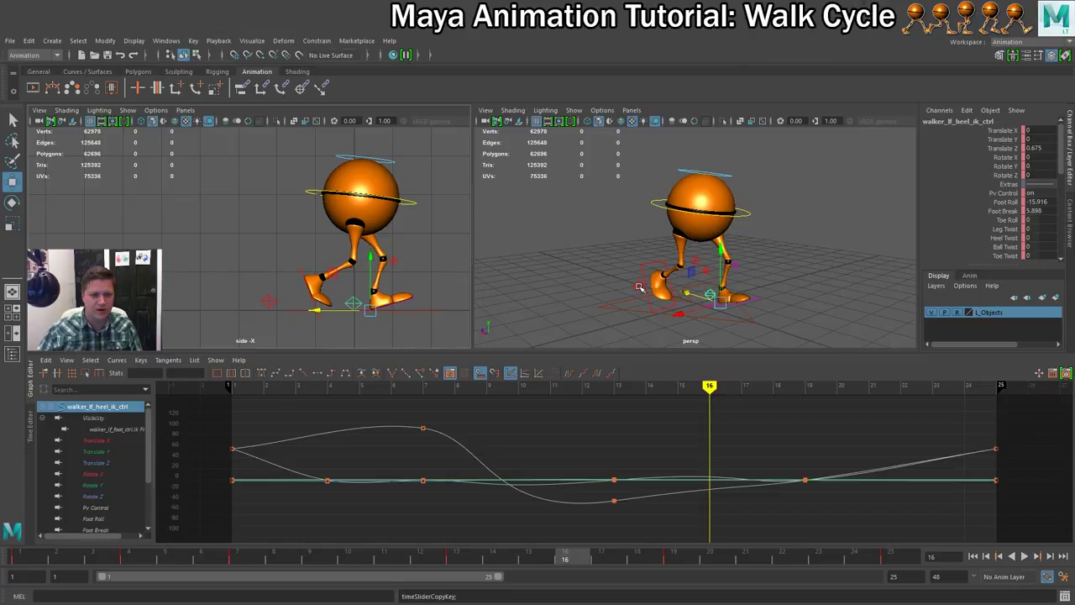
pyautogui.click(640, 287)
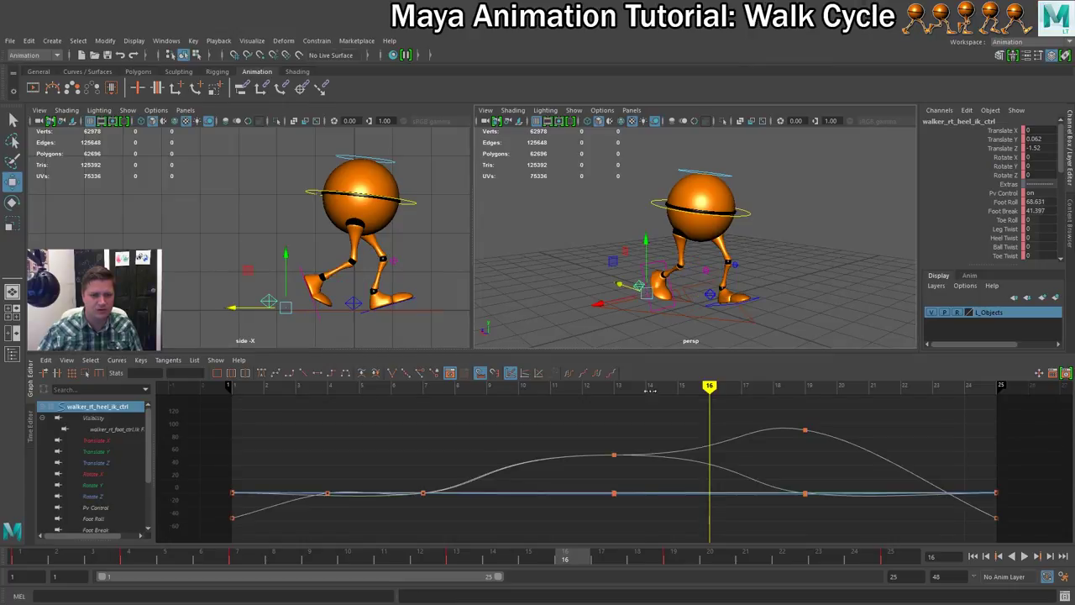
pyautogui.rightClick(568, 557)
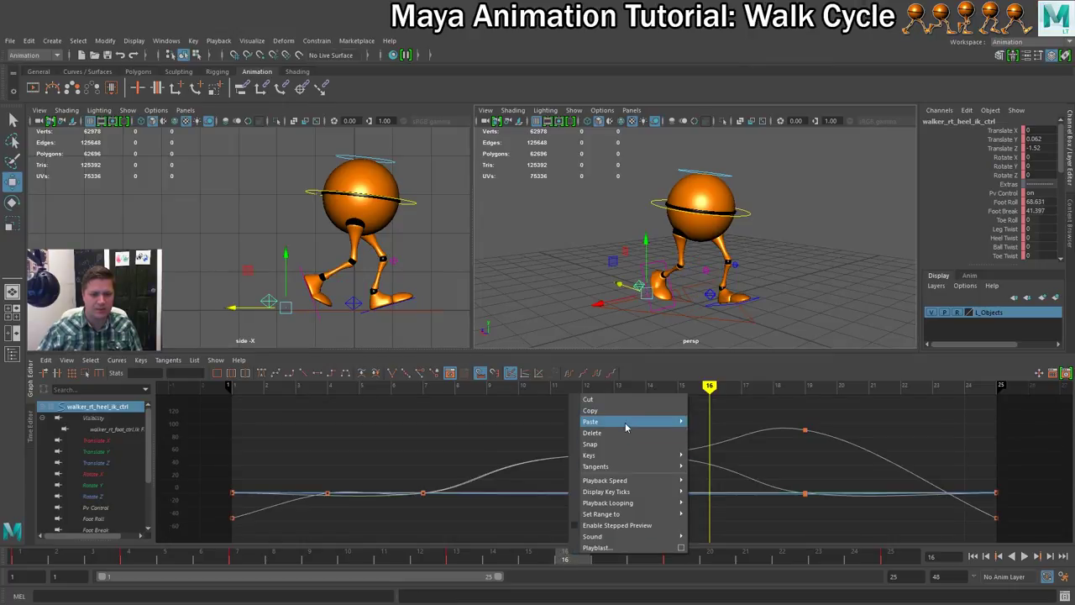
pyautogui.moveTo(629, 421)
pyautogui.click(715, 432)
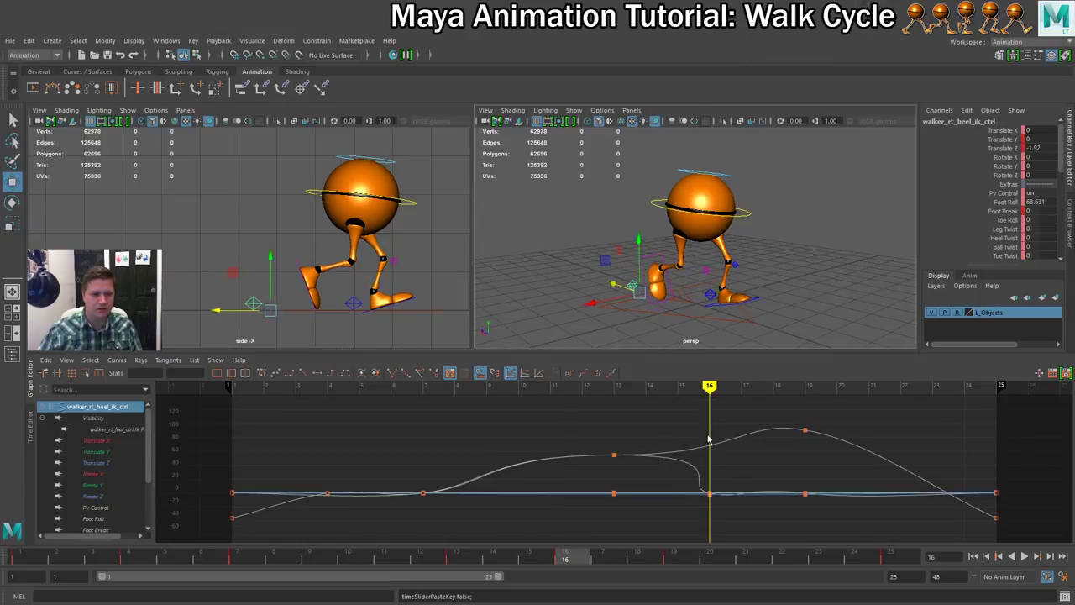
# Compare the raised right foot's pose at frame 16 with the left foot's pose at frame 4.
pyautogui.click(143, 560)
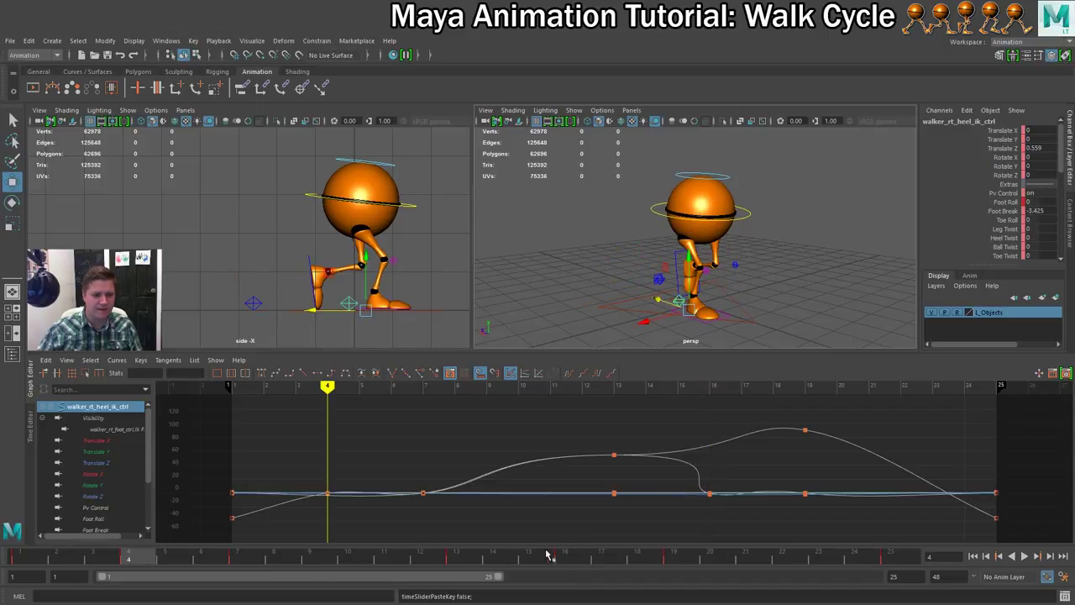
pyautogui.click(580, 557)
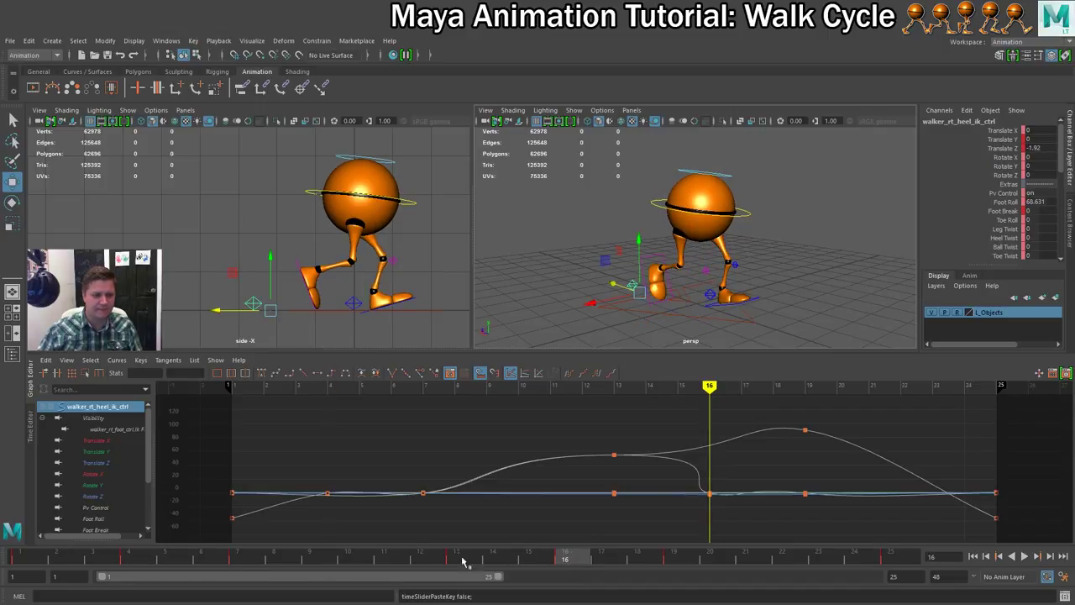
pyautogui.click(129, 559)
pyautogui.click(565, 559)
pyautogui.click(132, 558)
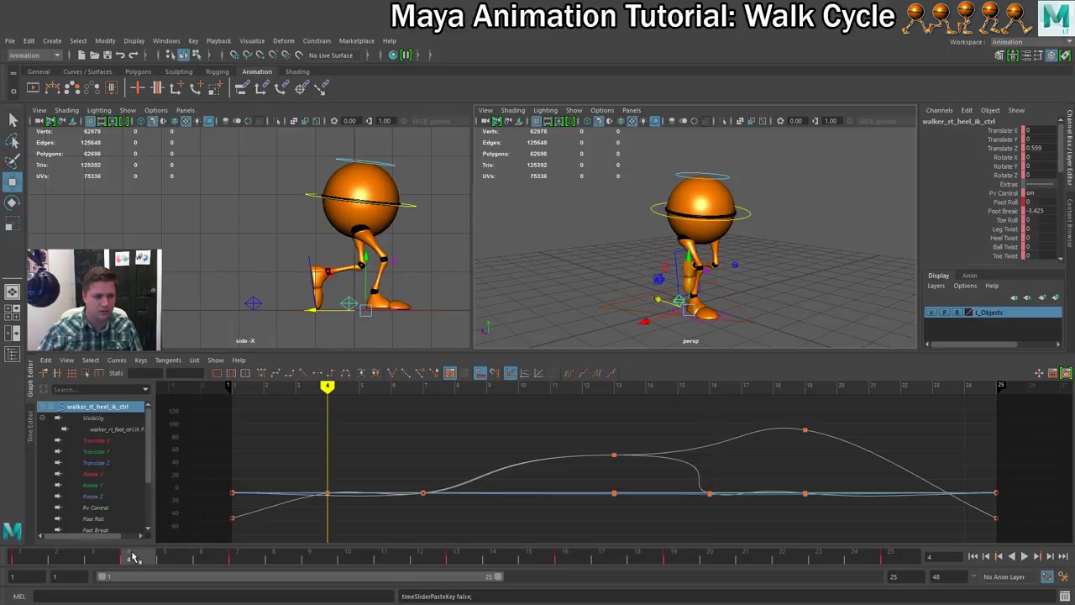
pyautogui.click(570, 556)
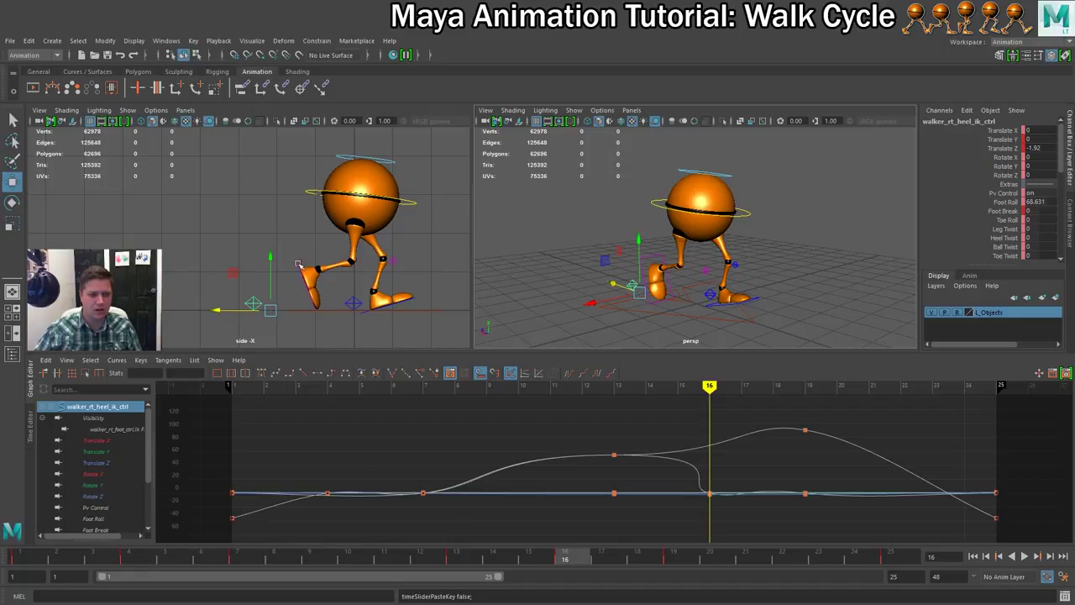
# Copy the right heel IK control's keys at frame 4 and paste them onto the left heel IK control at frame 16.
pyautogui.click(137, 557)
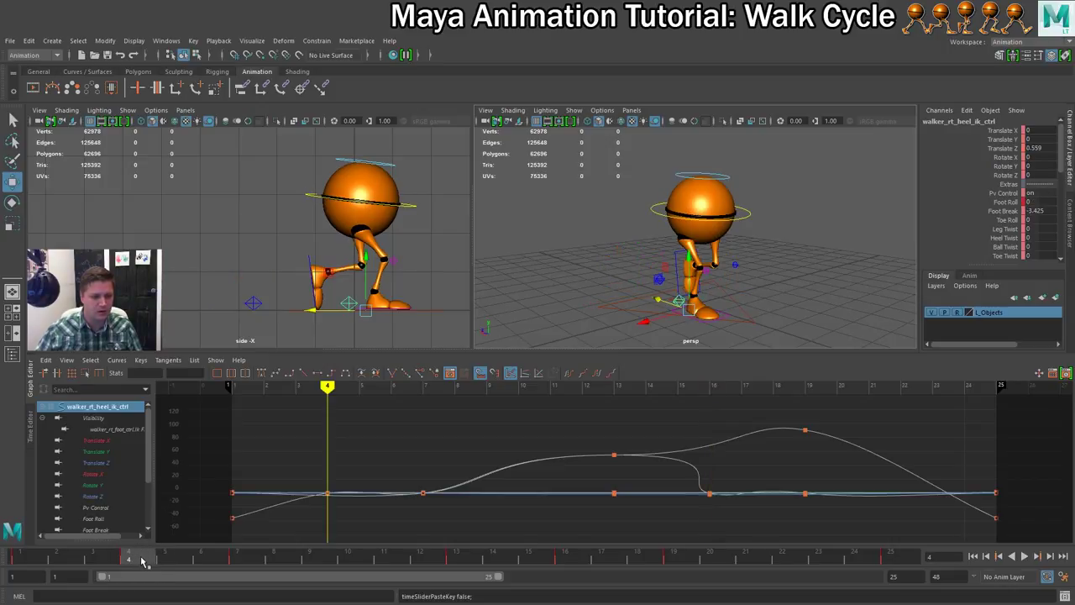
pyautogui.rightClick(143, 560)
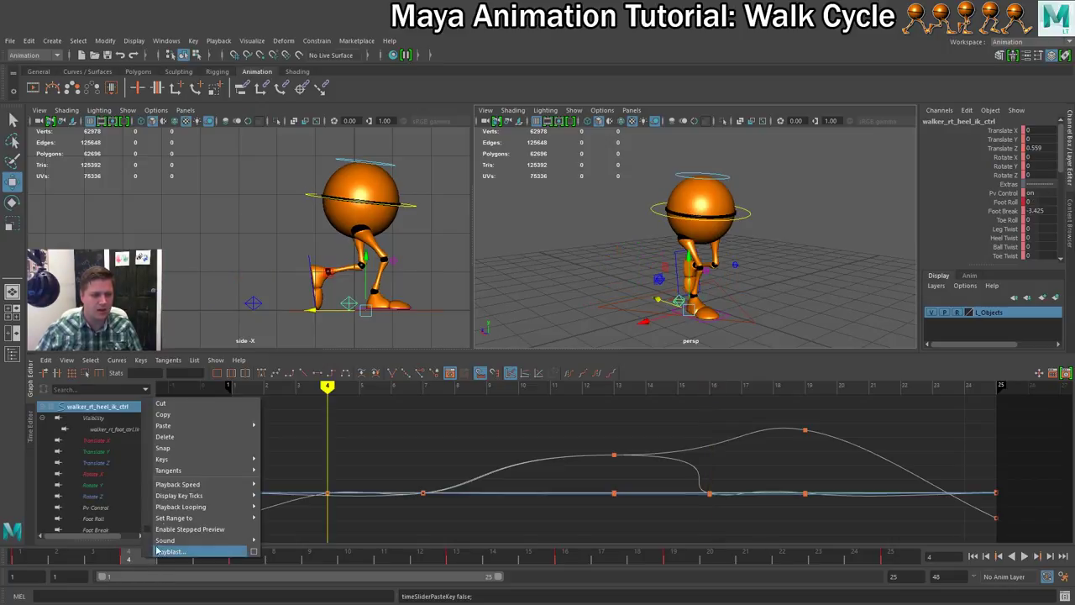
pyautogui.click(183, 417)
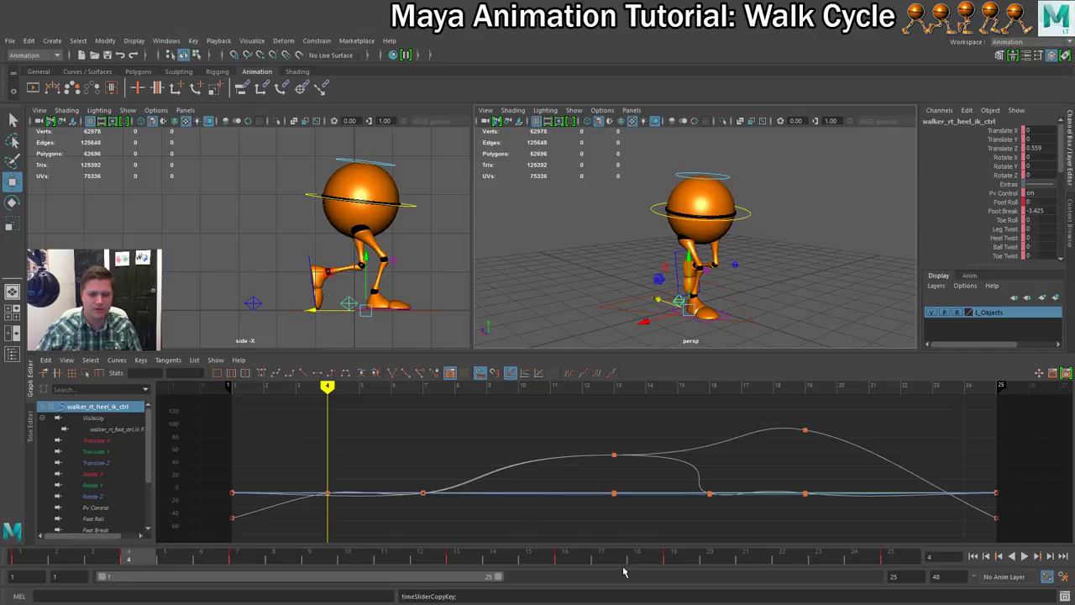
pyautogui.click(575, 559)
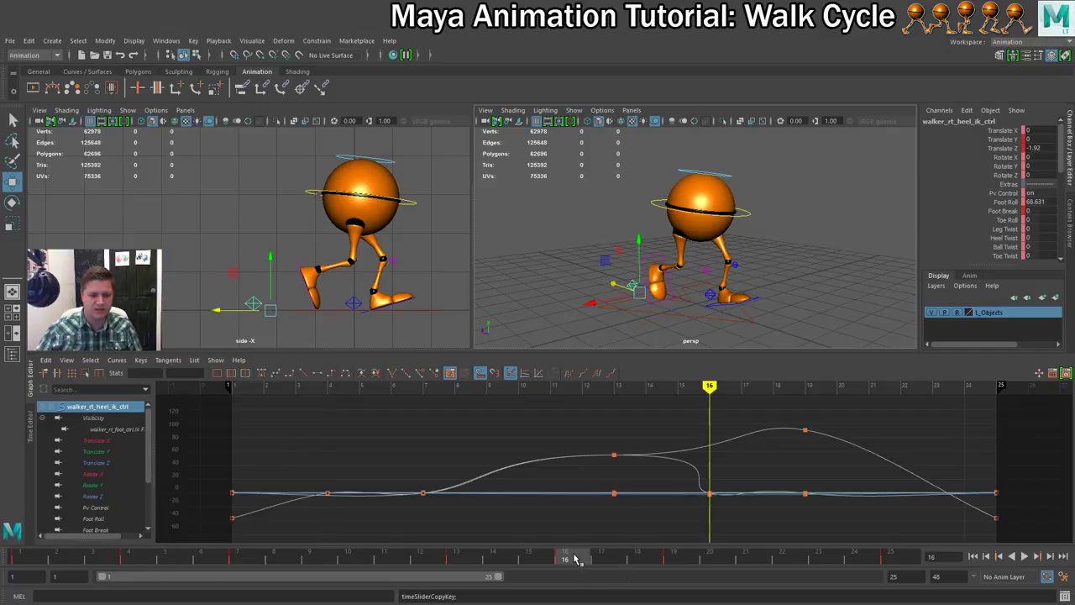
pyautogui.click(353, 306)
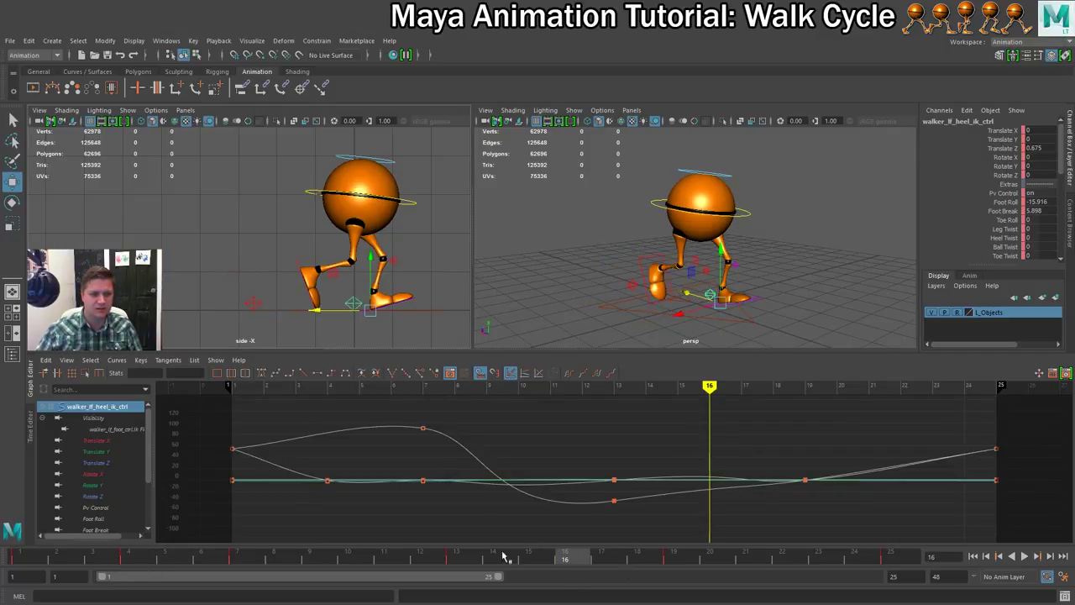
pyautogui.rightClick(571, 562)
pyautogui.moveTo(630, 425)
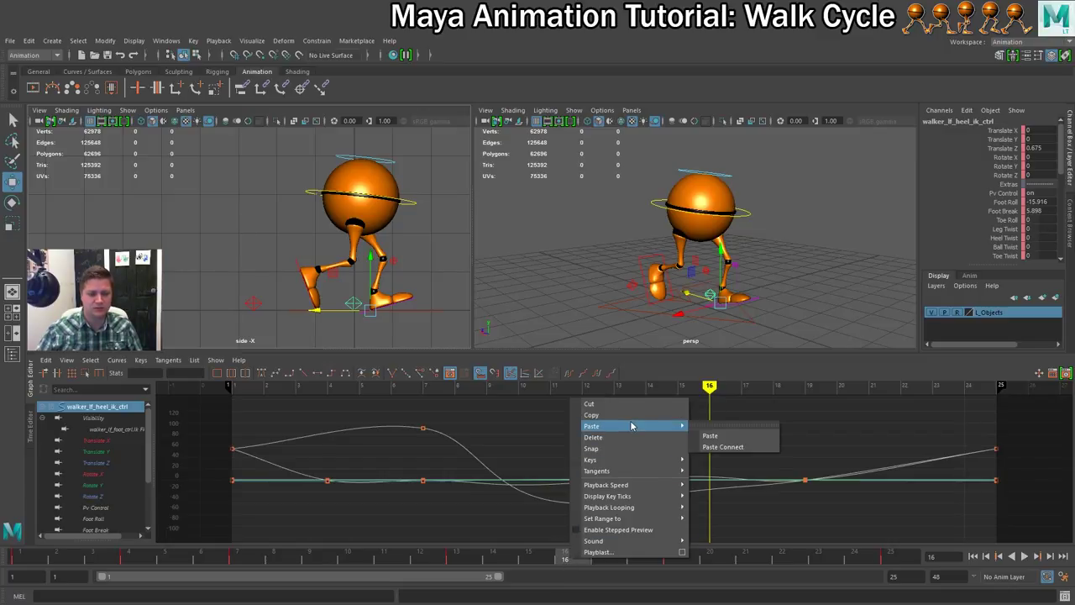
pyautogui.click(710, 434)
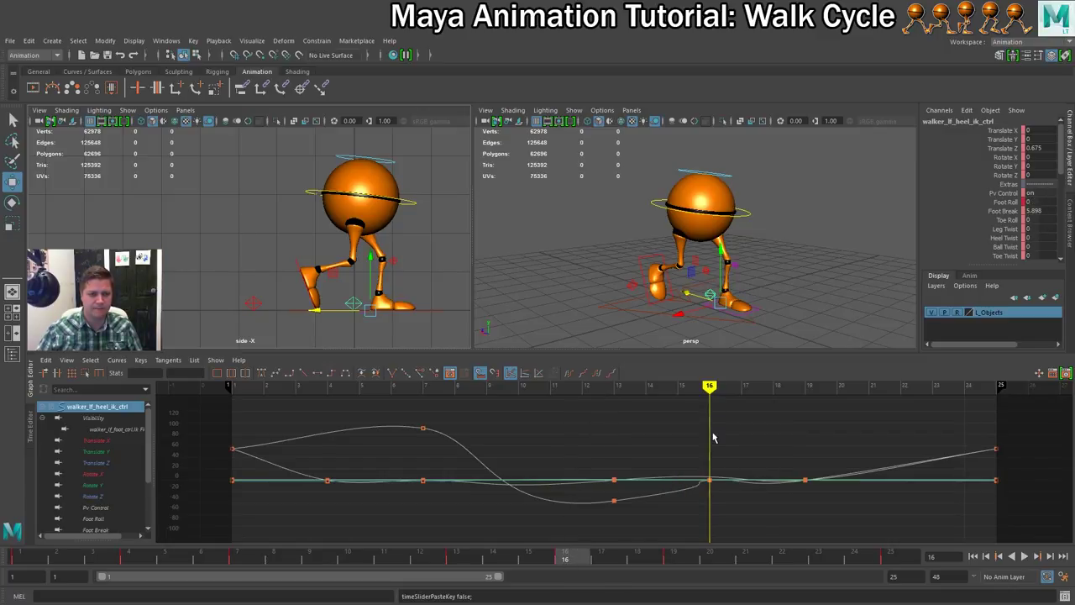
# Compare the mirrored leg and body poses by alternating between frames 4 and 16.
pyautogui.click(138, 555)
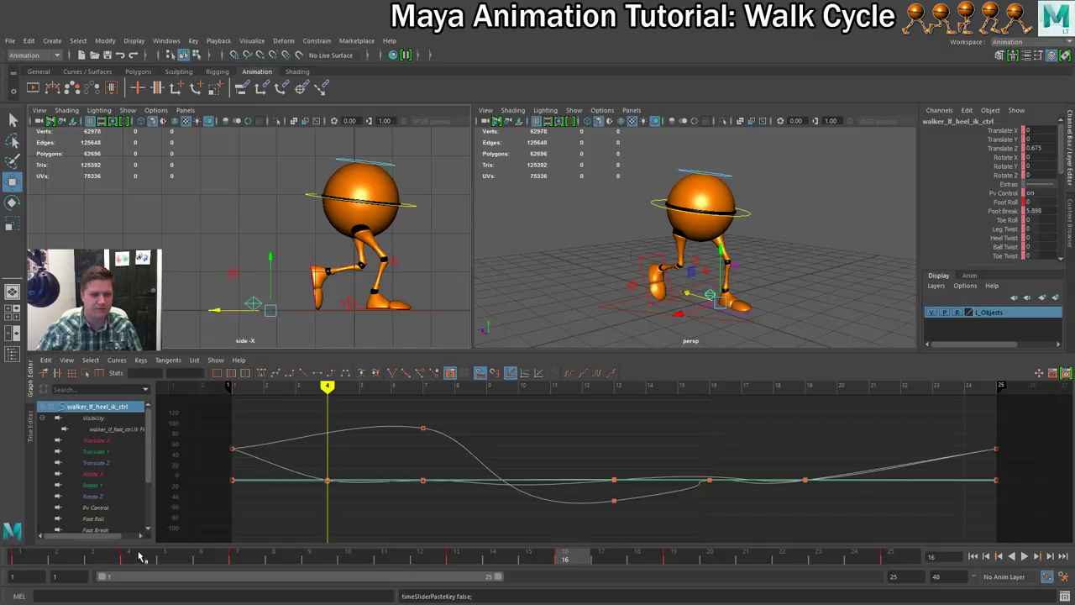
pyautogui.click(565, 560)
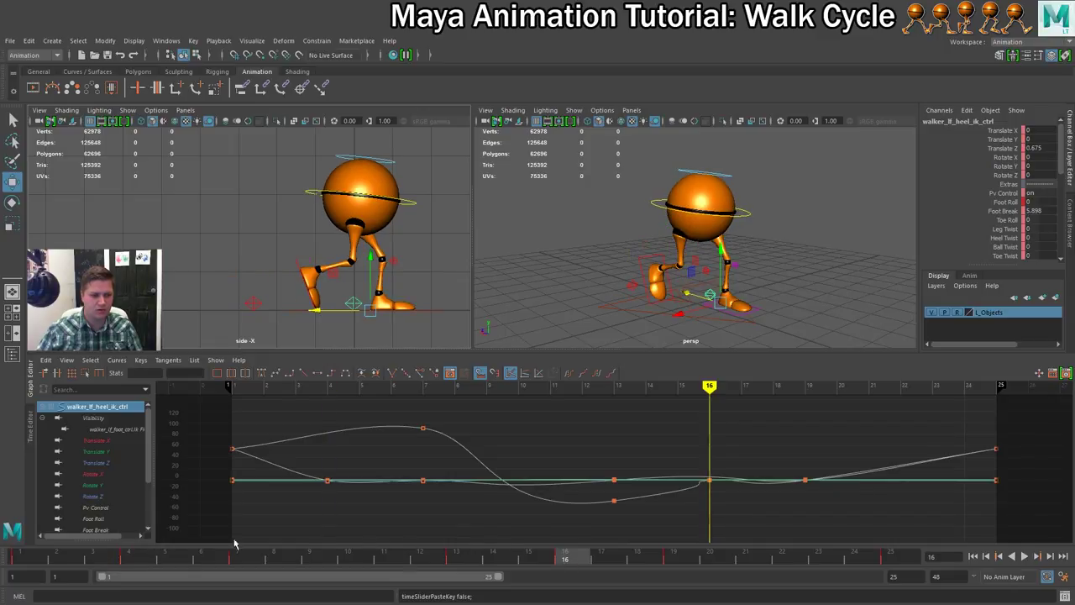
pyautogui.click(131, 556)
pyautogui.click(565, 559)
pyautogui.click(133, 558)
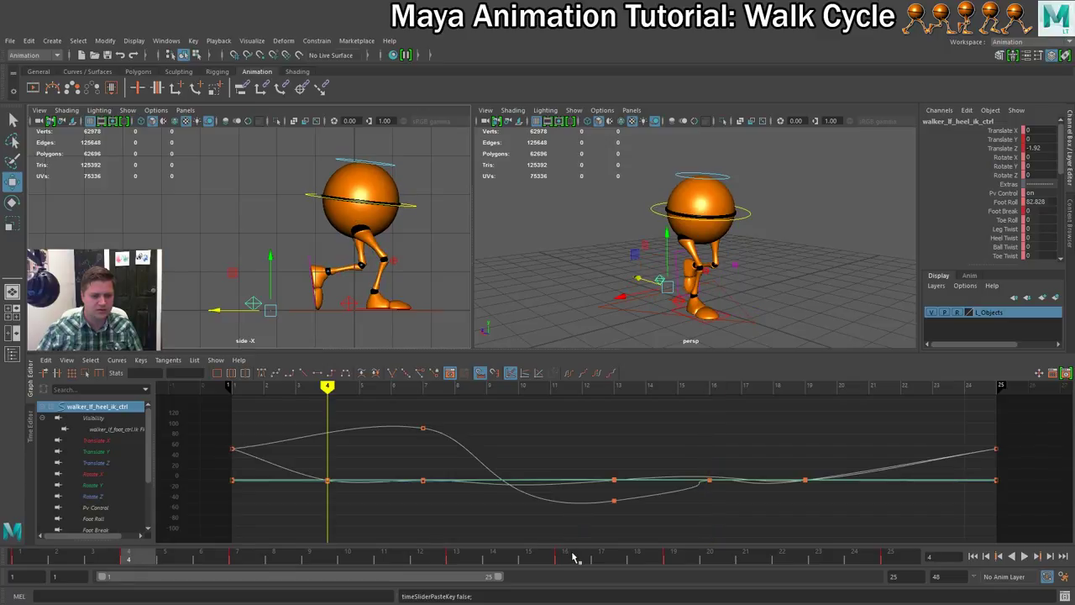
pyautogui.click(573, 558)
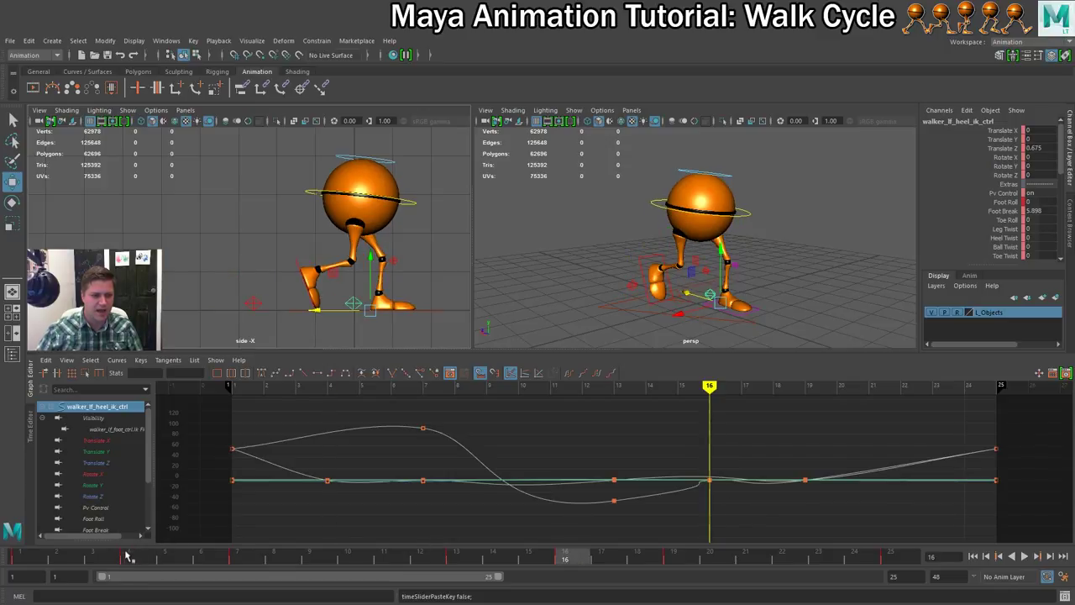
pyautogui.click(128, 557)
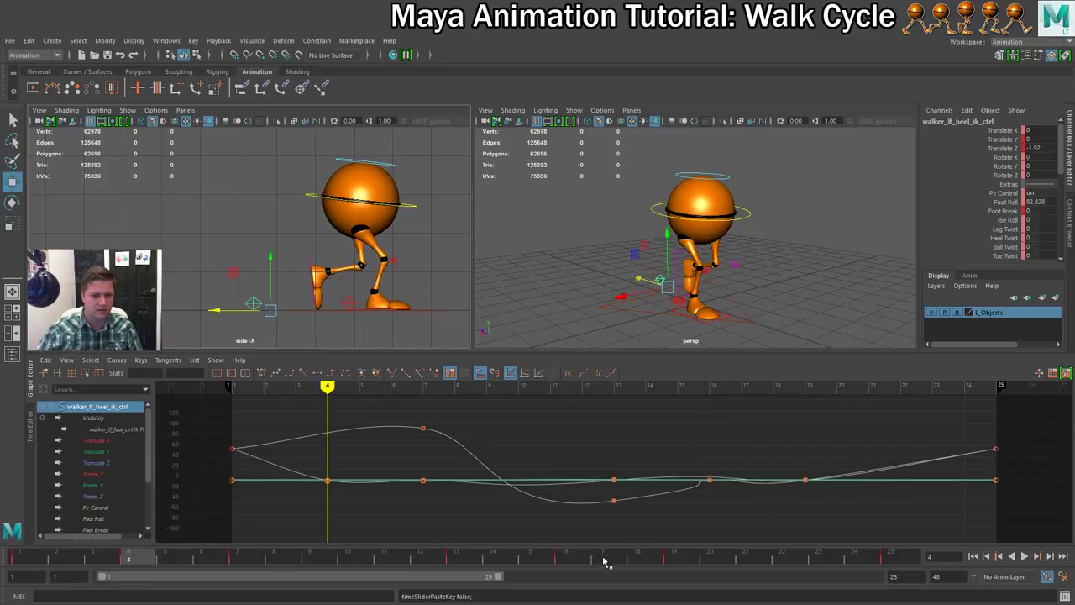
pyautogui.click(573, 558)
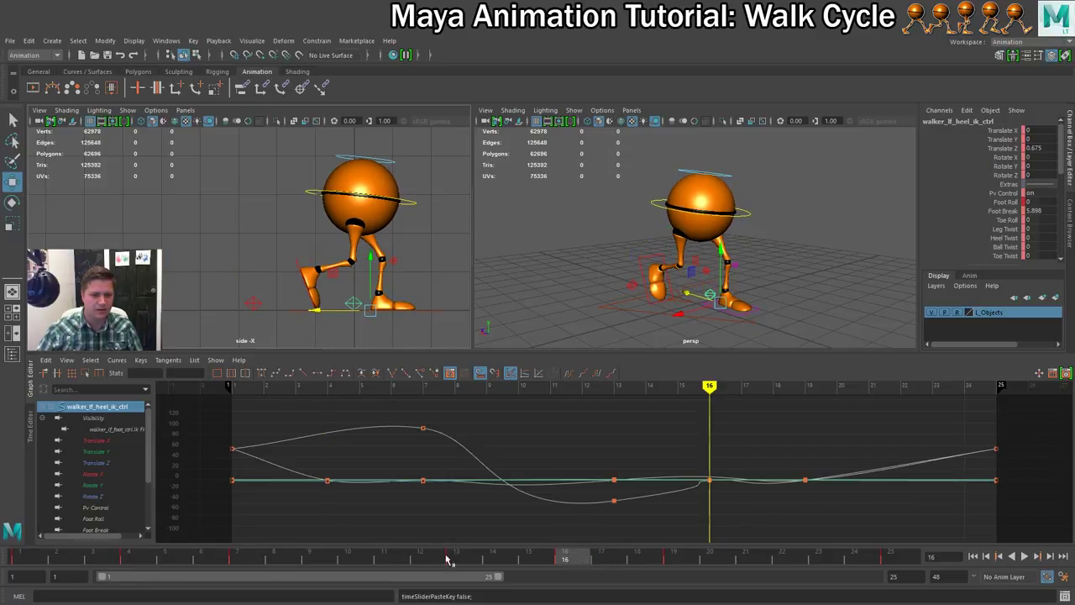
pyautogui.click(122, 557)
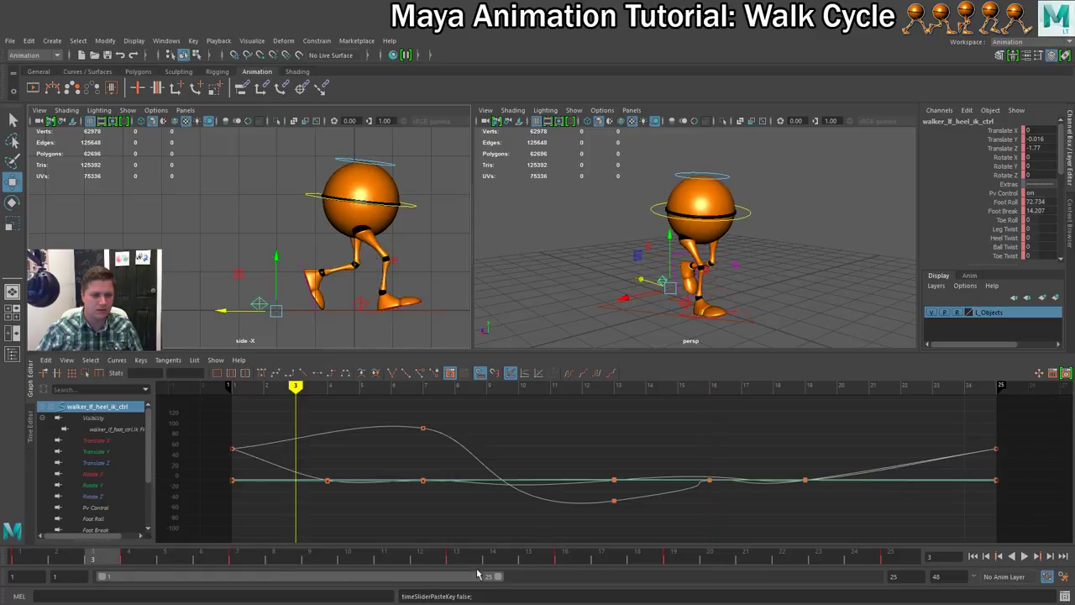
pyautogui.click(576, 563)
pyautogui.click(131, 557)
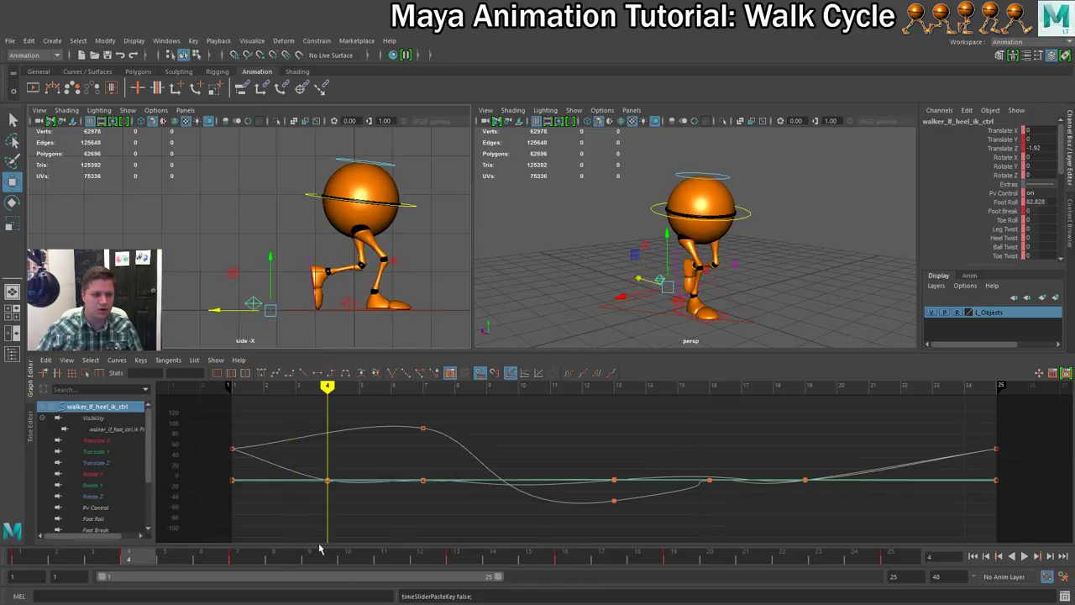
pyautogui.click(563, 558)
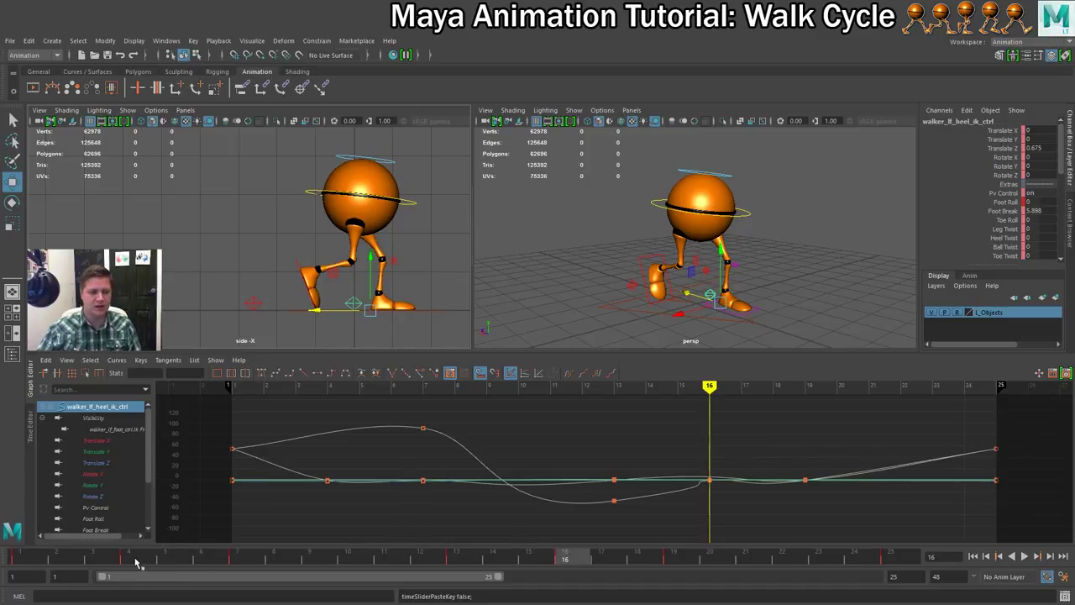
pyautogui.click(131, 557)
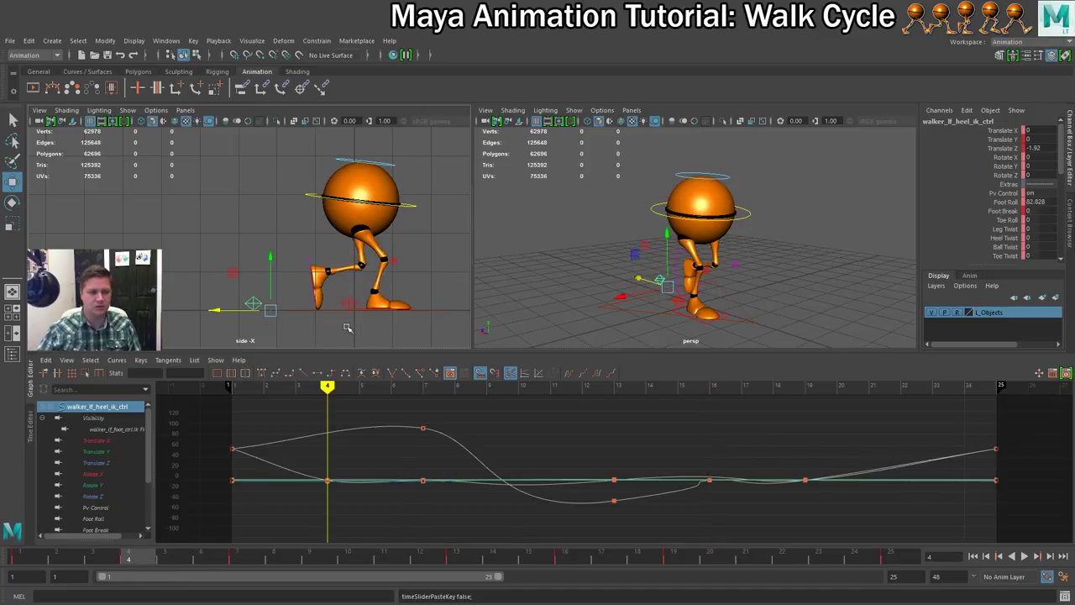
# Set the main body control's Translate Y to -0.185 at frame 16 and compare the body height with frame 4.
pyautogui.click(412, 206)
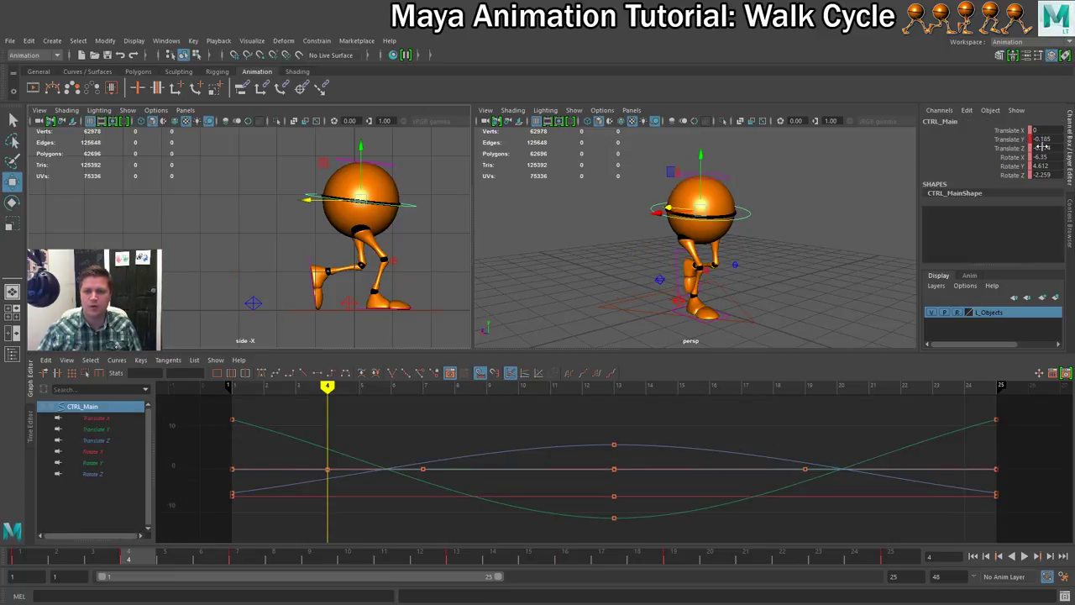
pyautogui.click(566, 561)
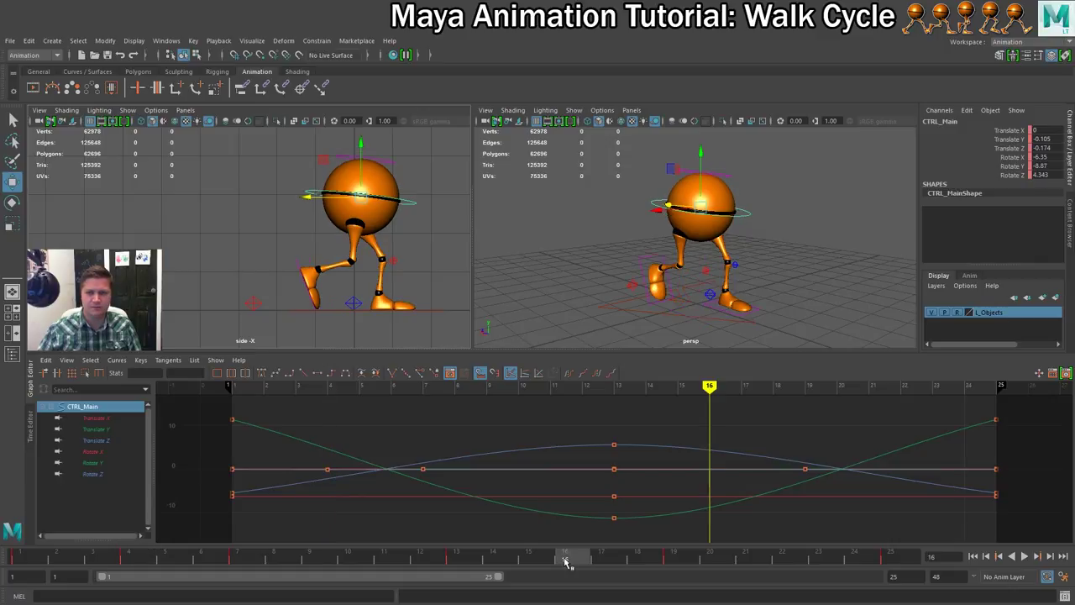
pyautogui.doubleClick(1040, 139)
pyautogui.write('0')
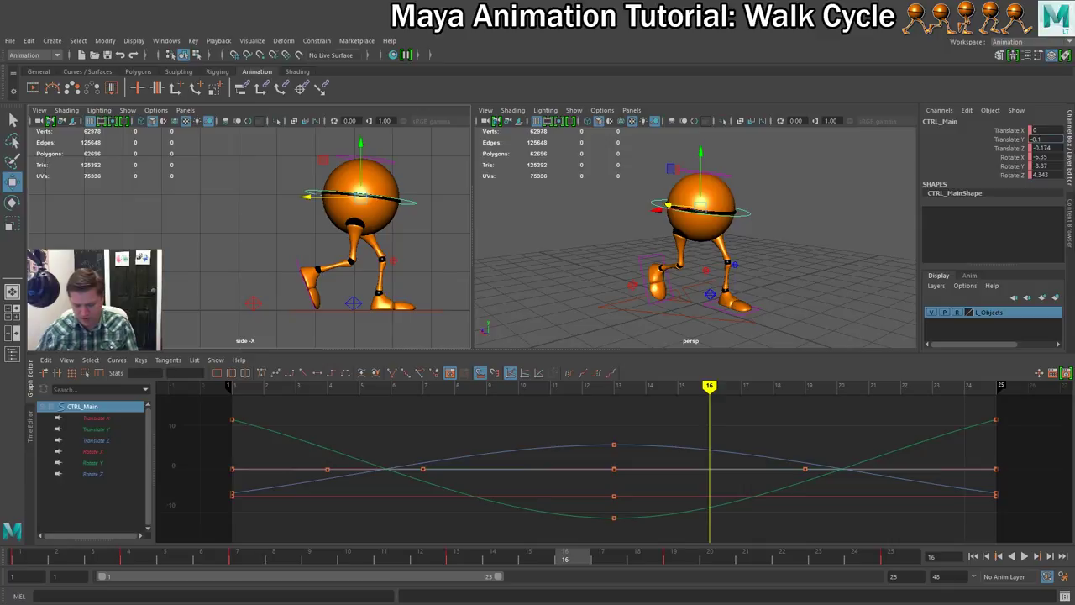
pyautogui.press('Return')
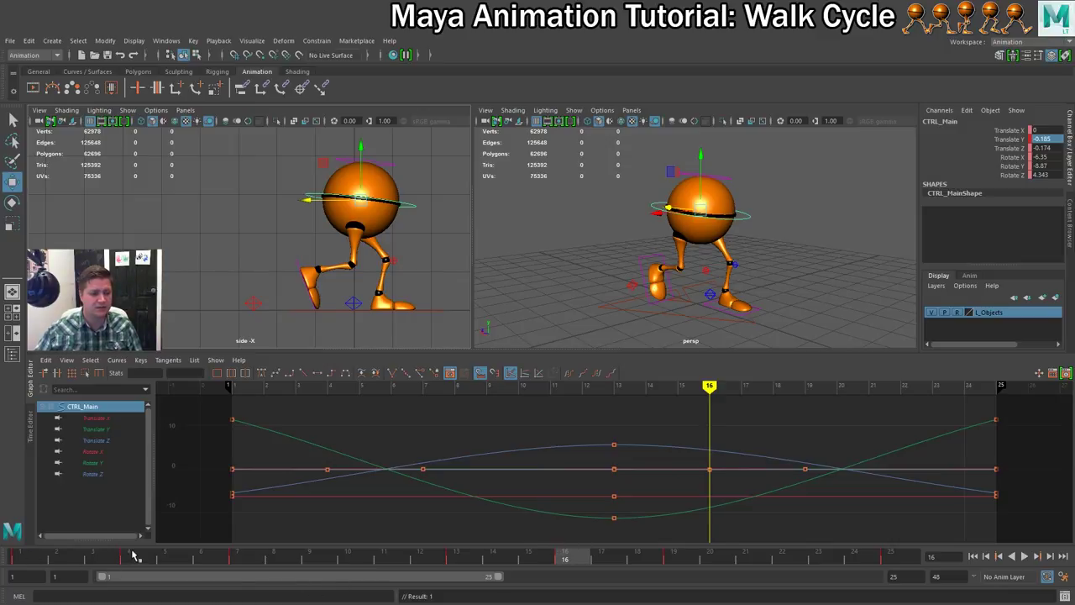
pyautogui.click(133, 559)
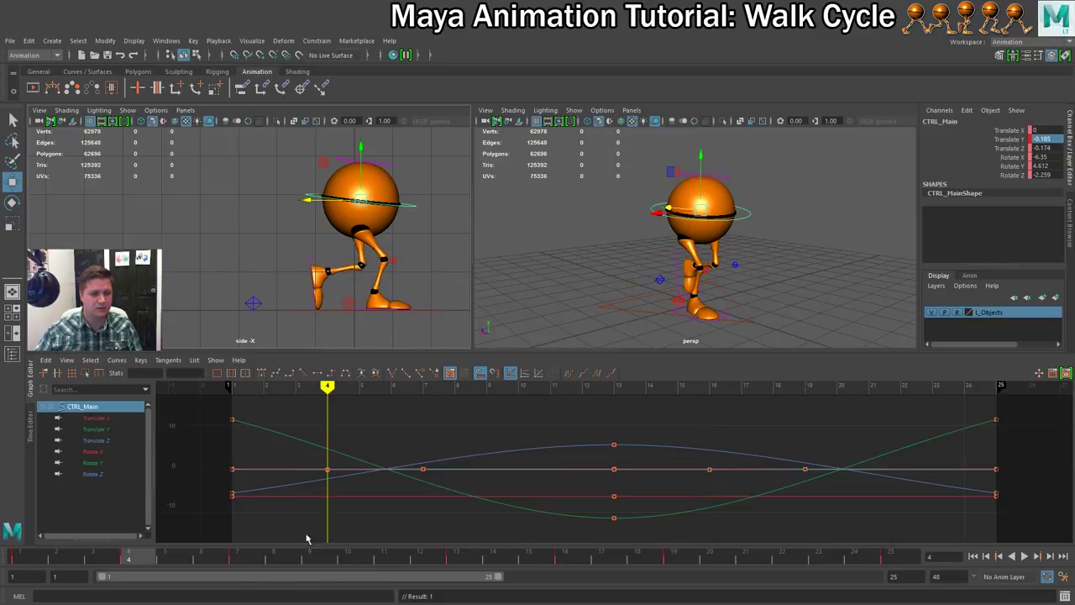
pyautogui.click(571, 558)
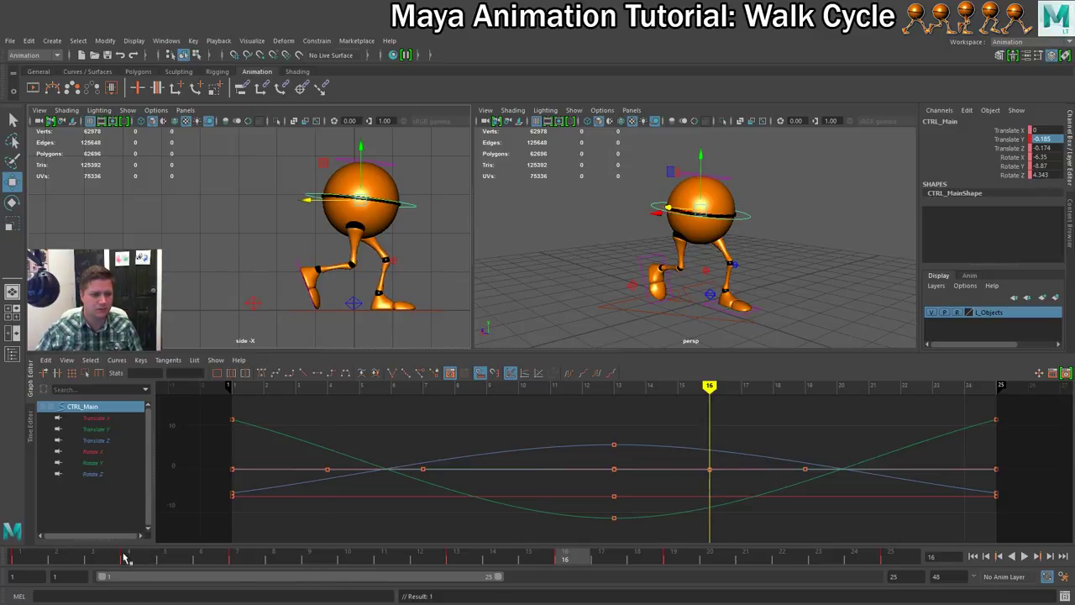
pyautogui.click(134, 558)
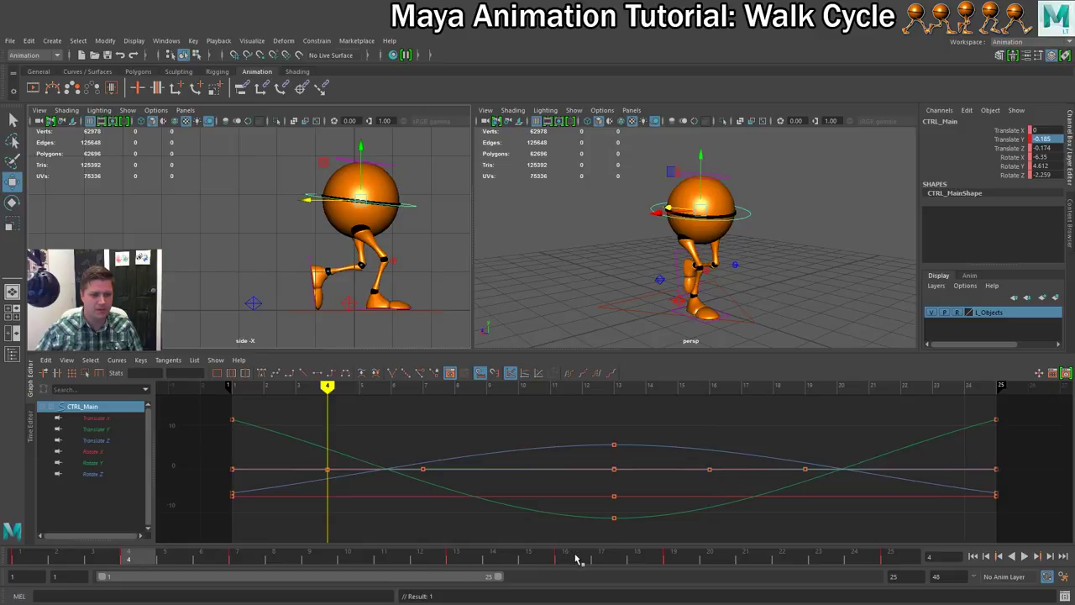
pyautogui.click(576, 559)
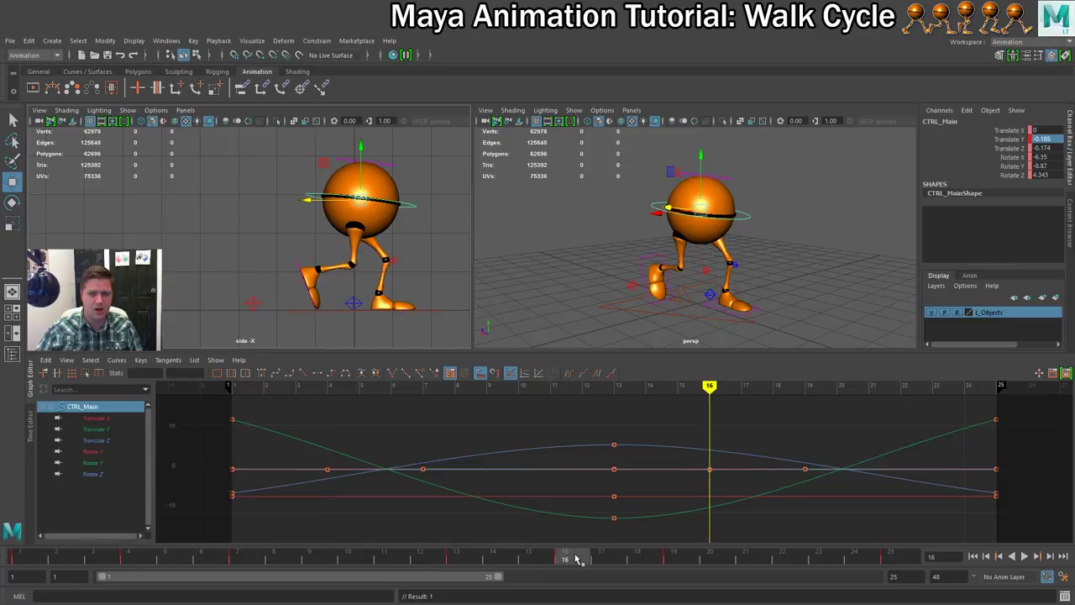
# Set keys on all channels of both the left and right heel IK controls at frame 4.
pyautogui.click(135, 558)
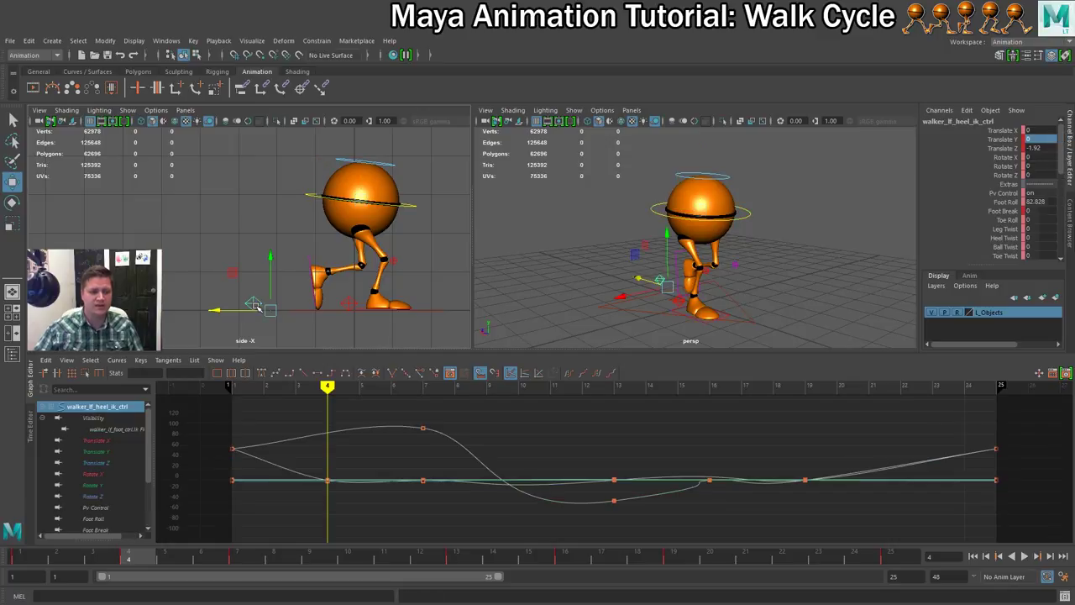
pyautogui.click(254, 305)
pyautogui.keyDown('shift'); pyautogui.click(350, 304); pyautogui.keyUp('shift')
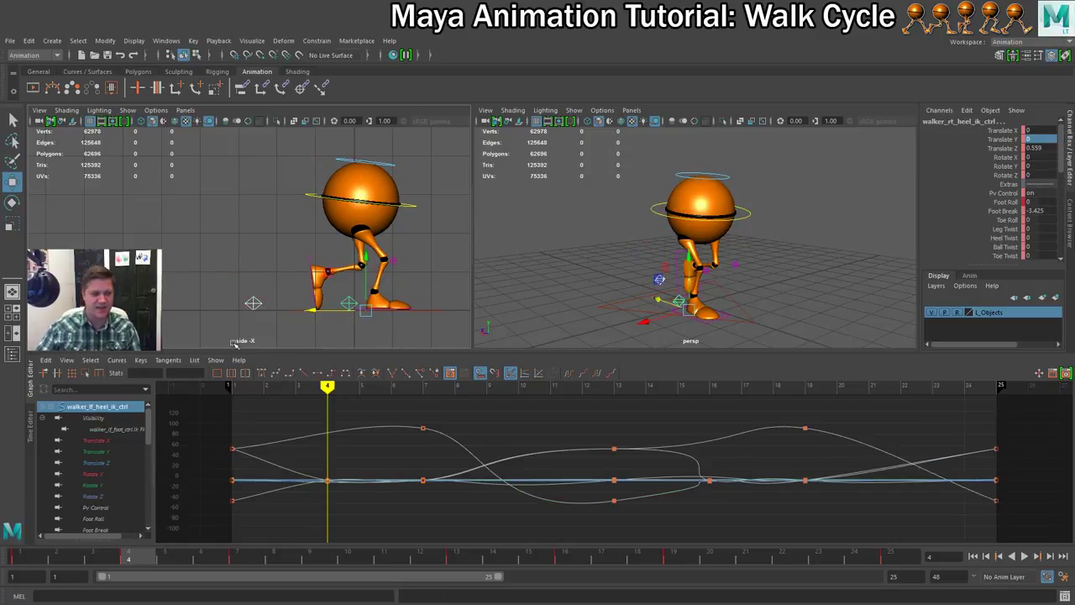
pyautogui.press('s')
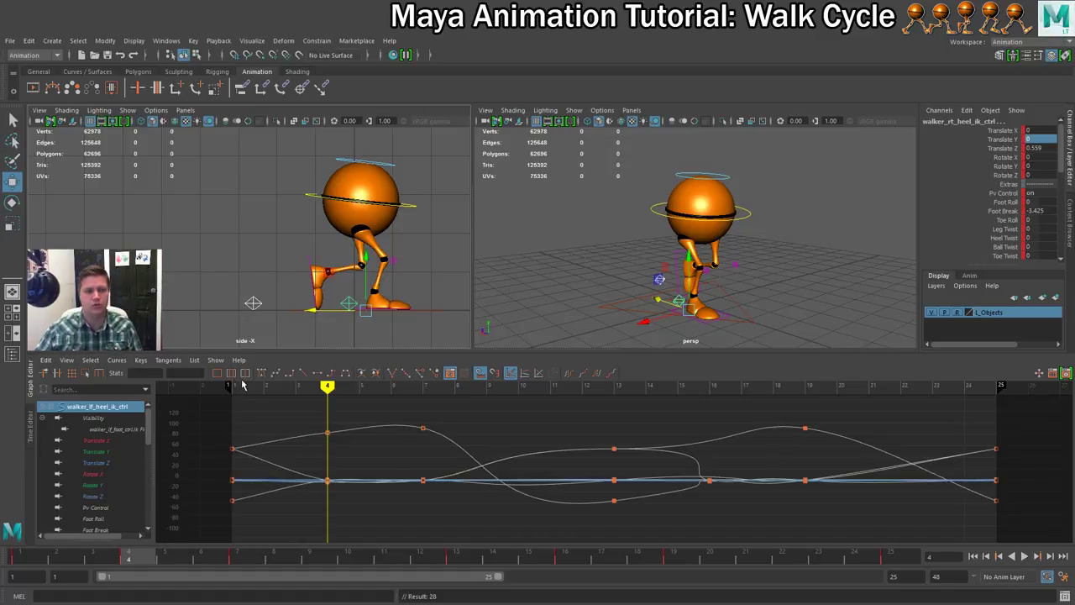
# Copy the left heel IK control's keys at frame 4 and paste them onto the right heel IK control at frame 16.
pyautogui.click(252, 319)
pyautogui.click(253, 303)
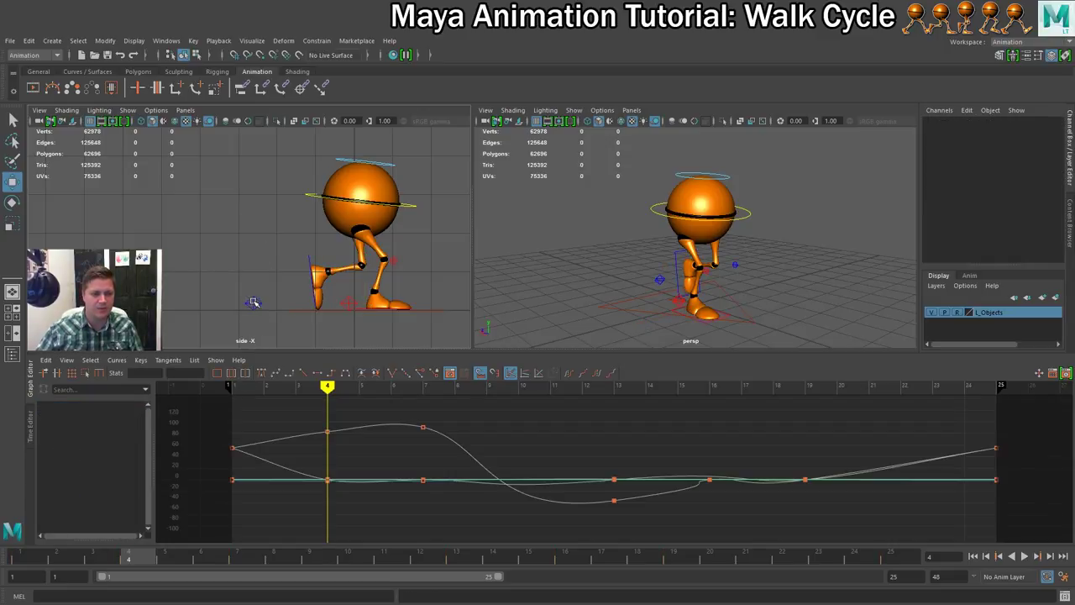
pyautogui.rightClick(148, 558)
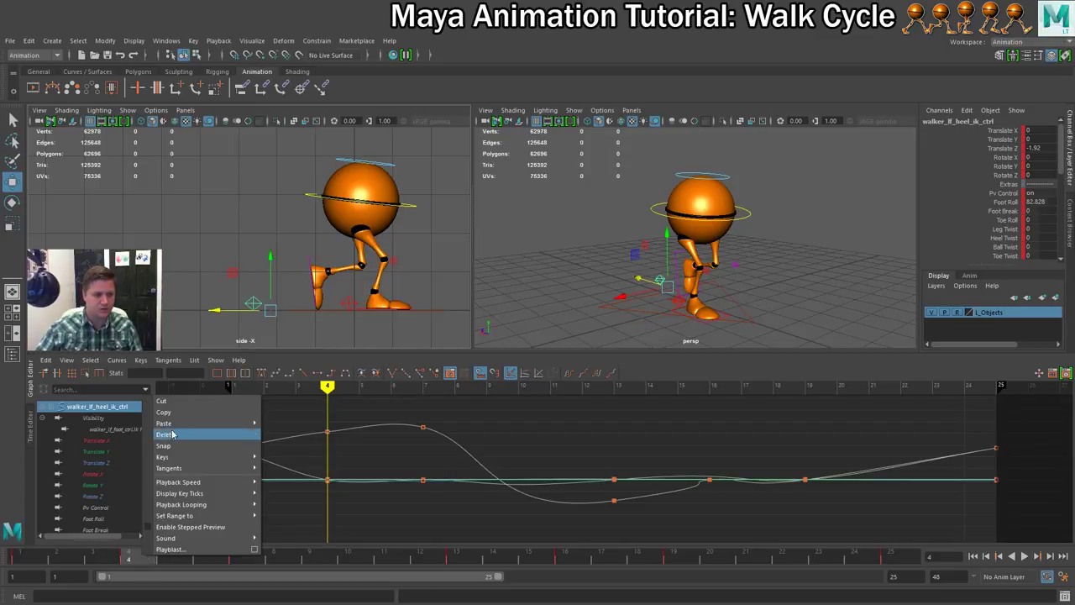
pyautogui.click(180, 414)
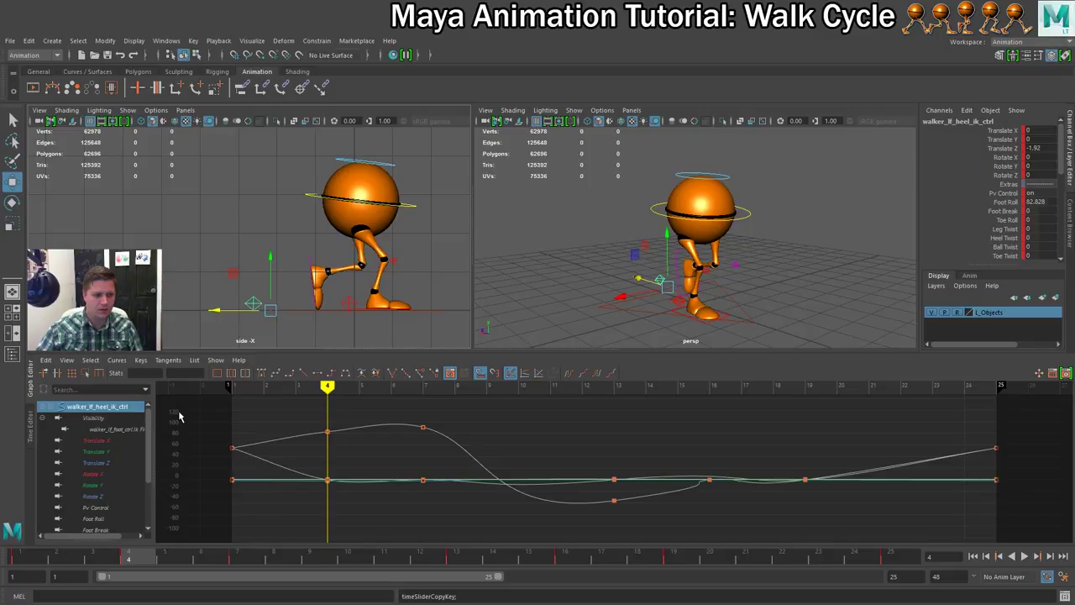
pyautogui.click(349, 304)
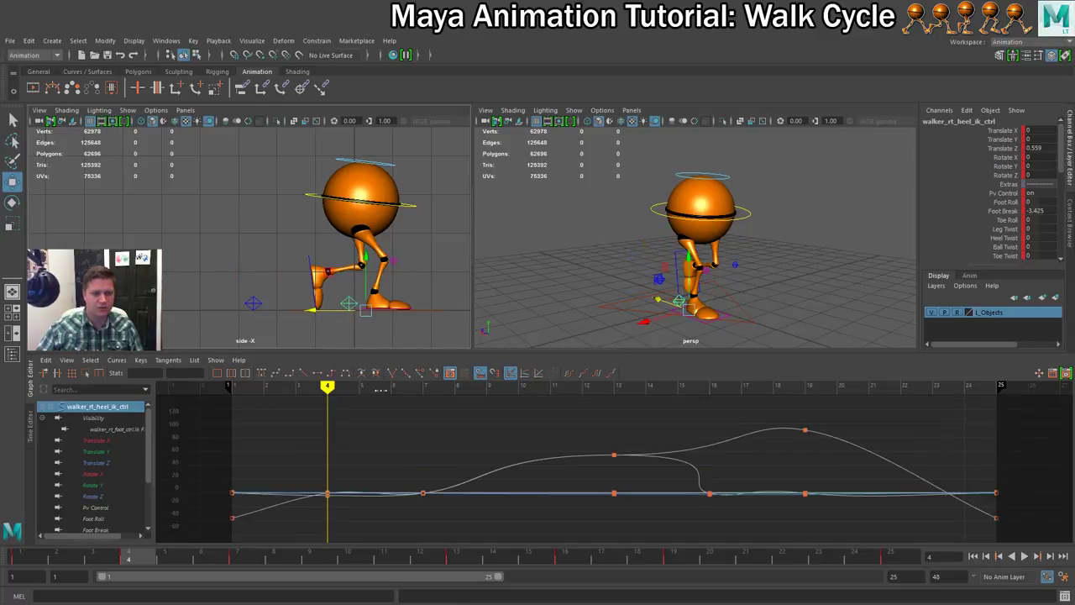
pyautogui.click(564, 554)
pyautogui.rightClick(564, 554)
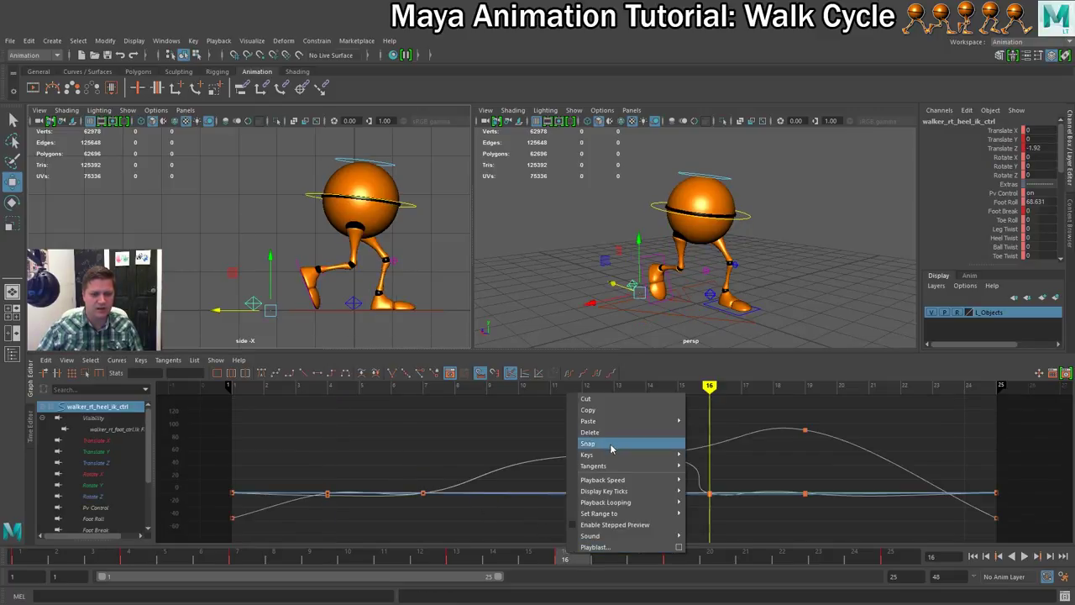
pyautogui.moveTo(615, 426)
pyautogui.click(707, 431)
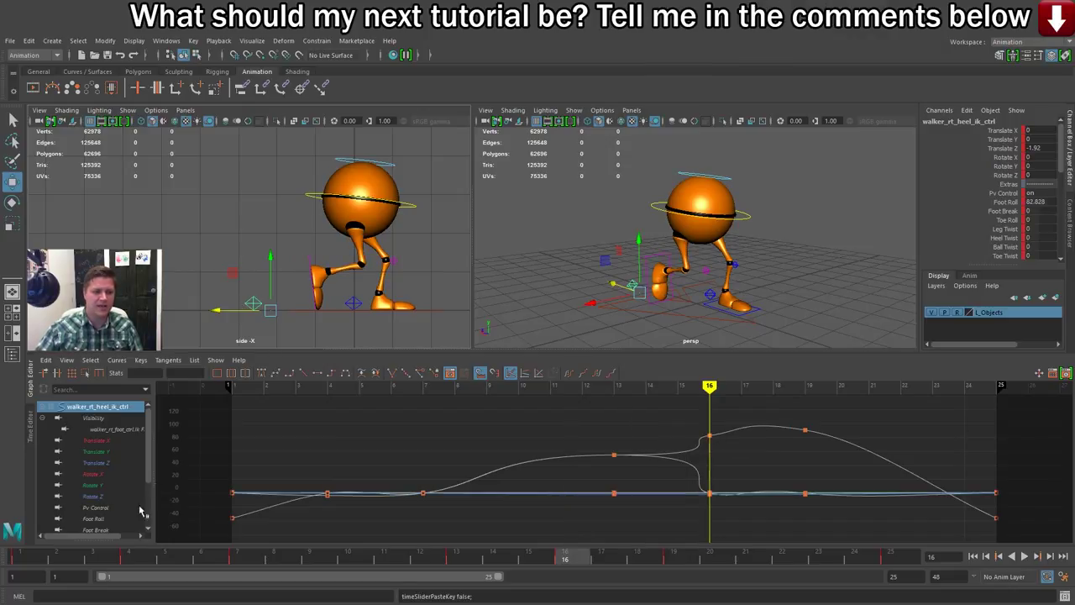
# Copy the right heel IK control's newly set frame 4 keys and paste them onto the left heel IK control at frame 16.
pyautogui.click(130, 557)
pyautogui.rightClick(136, 558)
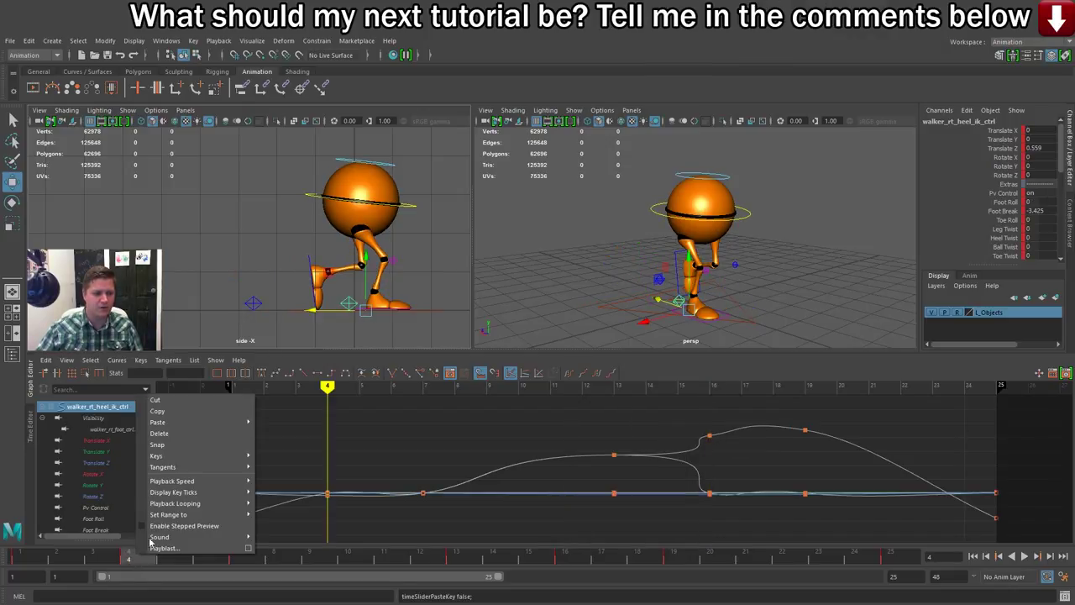
pyautogui.click(181, 411)
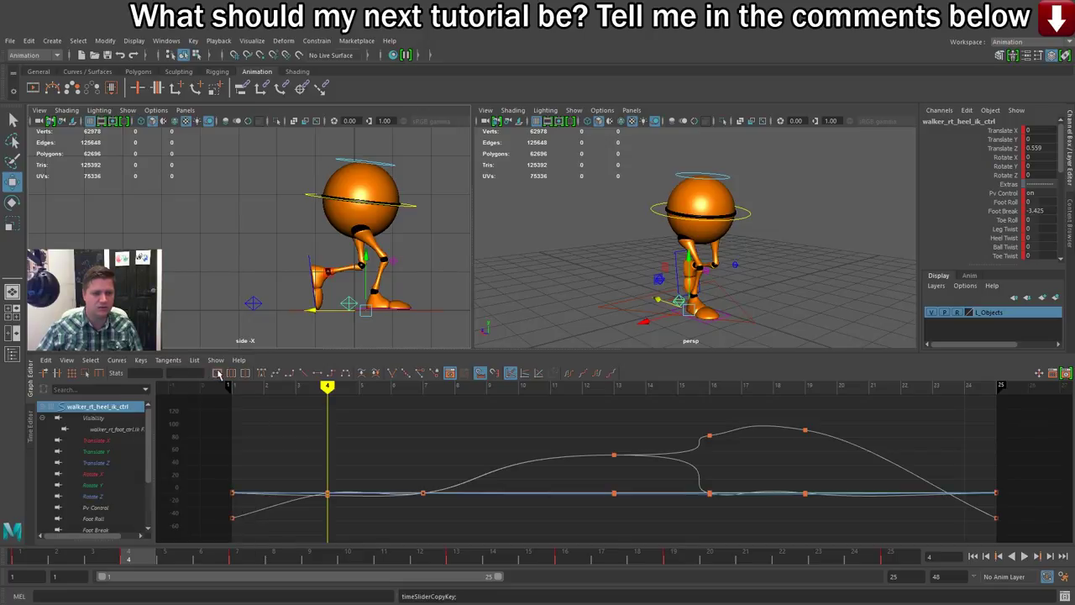
pyautogui.click(254, 304)
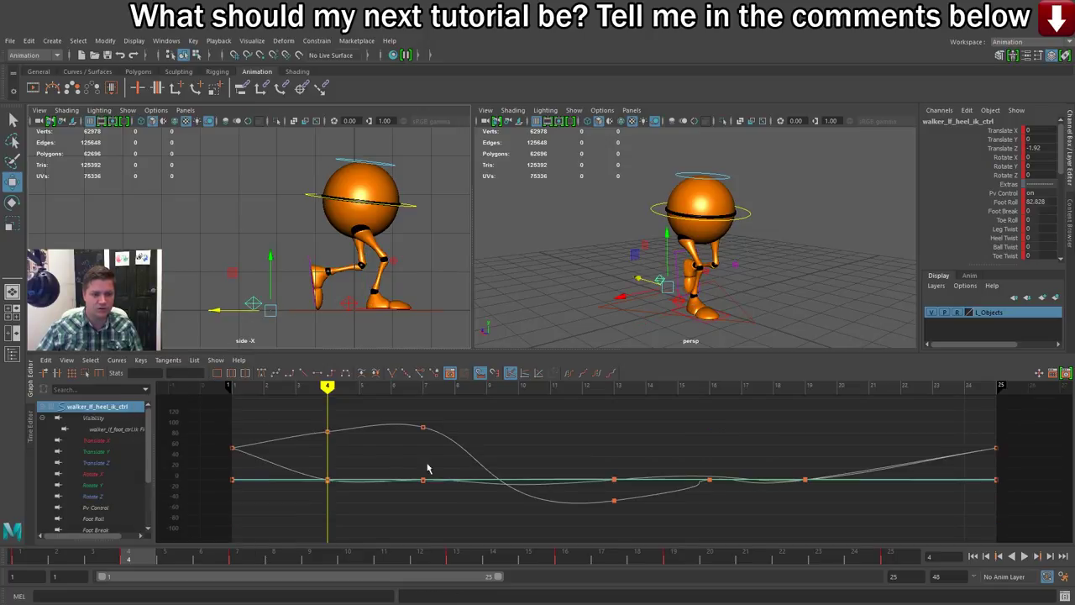
pyautogui.click(564, 558)
pyautogui.rightClick(564, 557)
pyautogui.moveTo(634, 427)
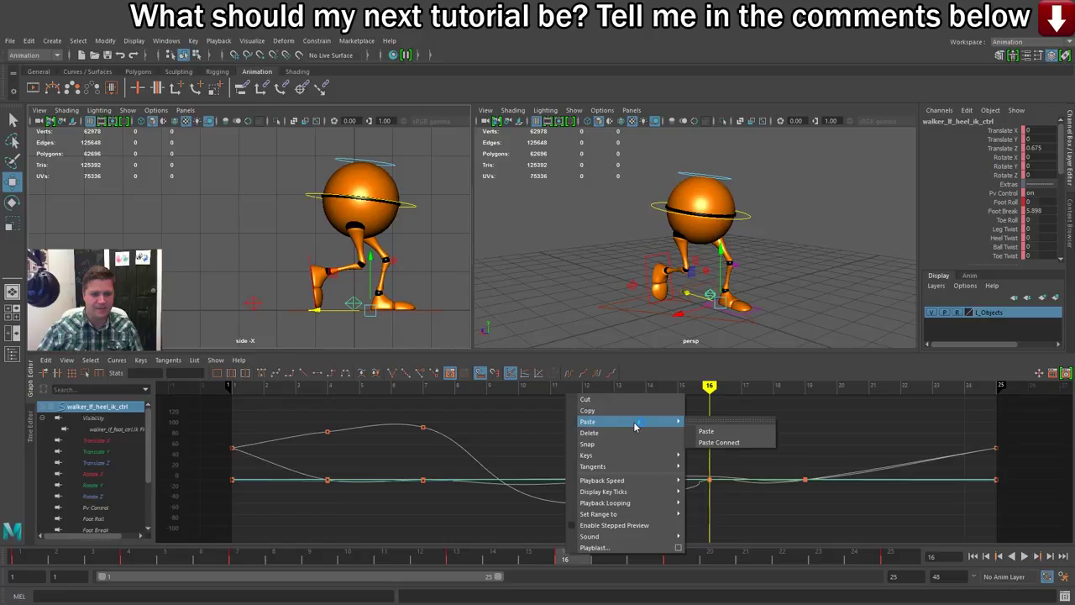
pyautogui.click(708, 431)
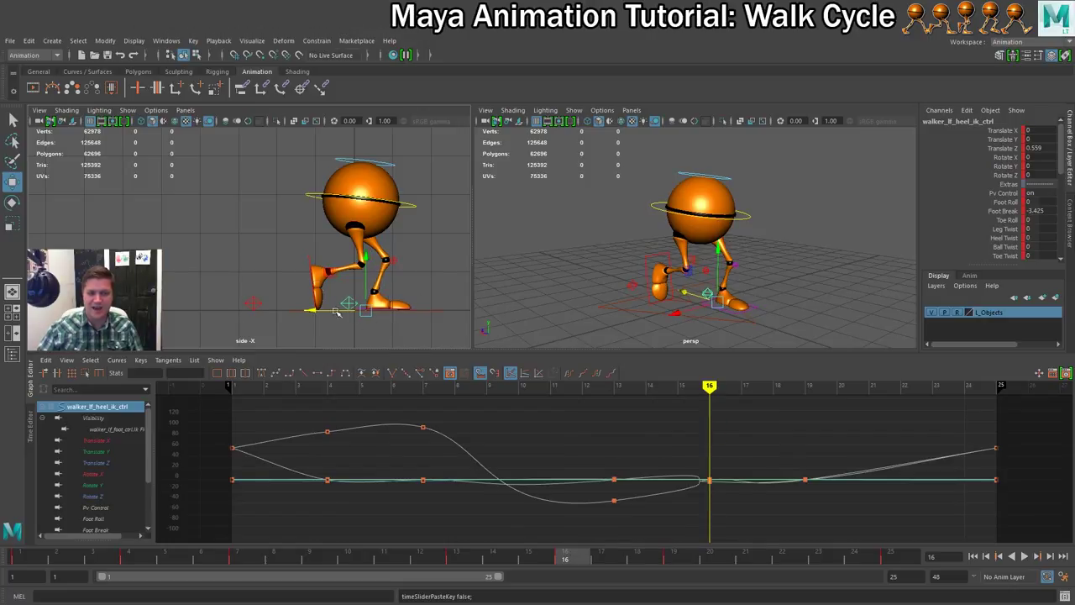
# Compare the down poses at frames 4 and 16, and play the walk cycle from frame 1.
pyautogui.click(122, 561)
pyautogui.click(566, 557)
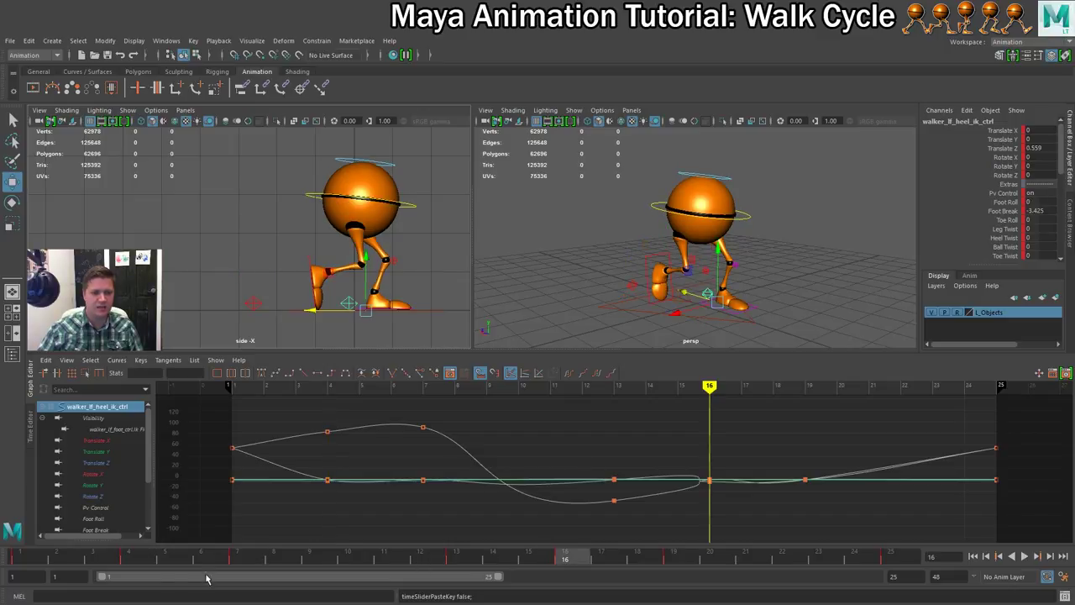
pyautogui.click(130, 559)
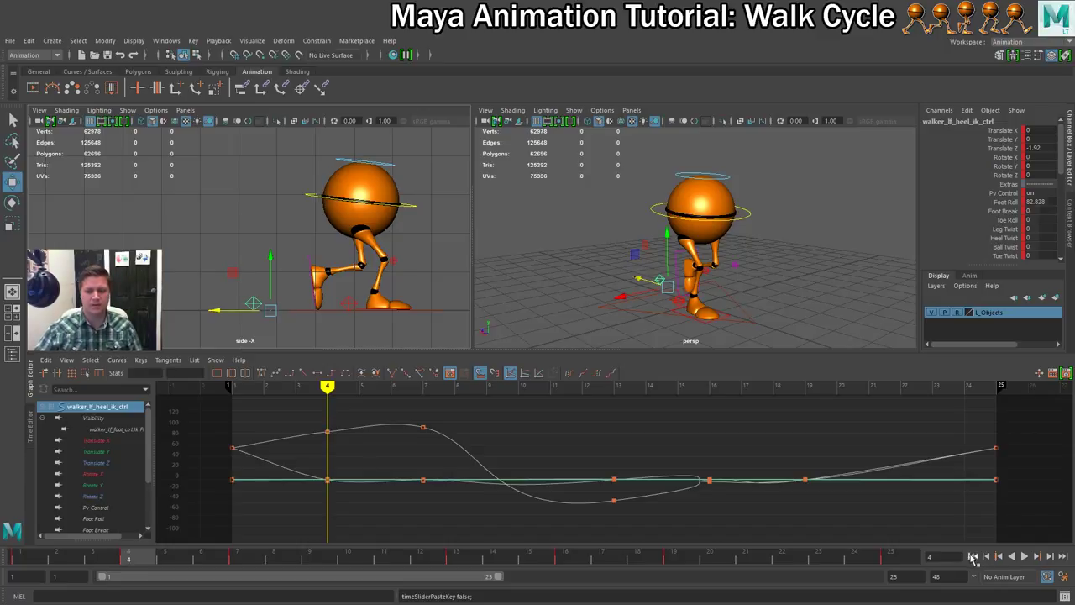
pyautogui.click(971, 556)
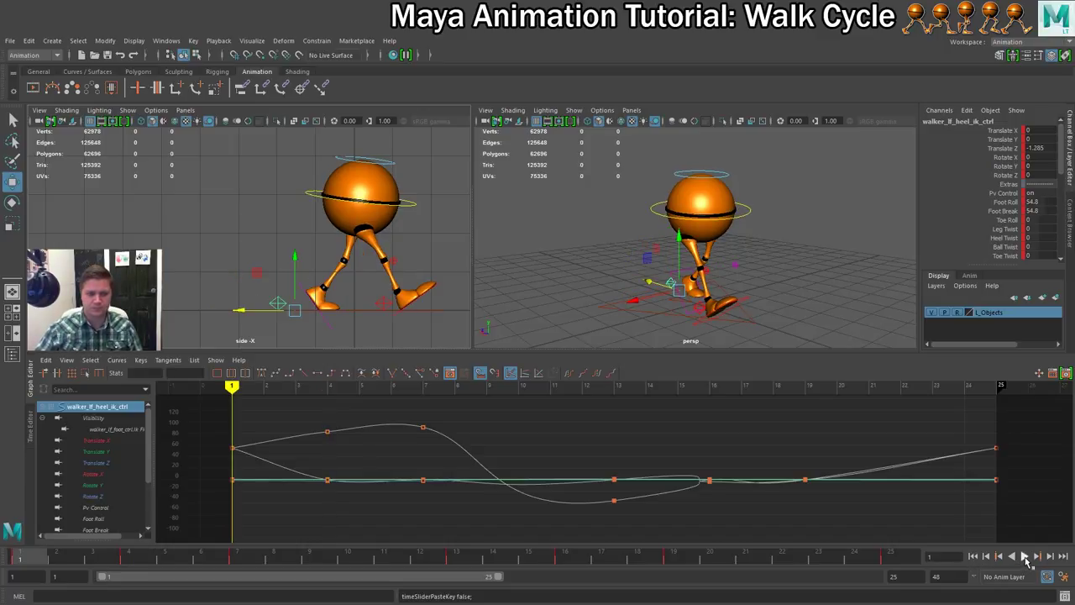
pyautogui.click(1025, 556)
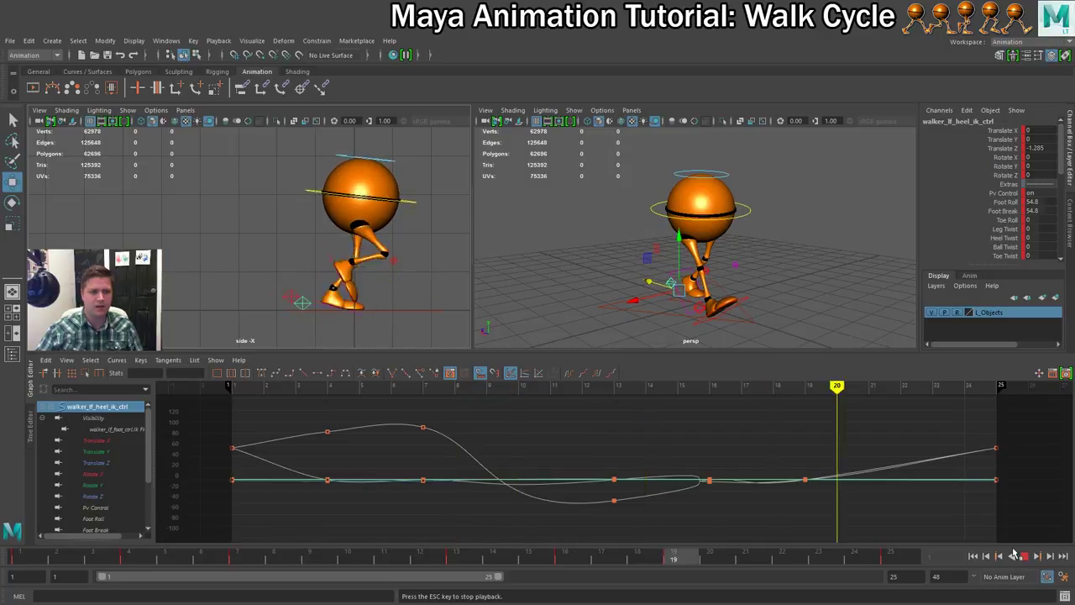